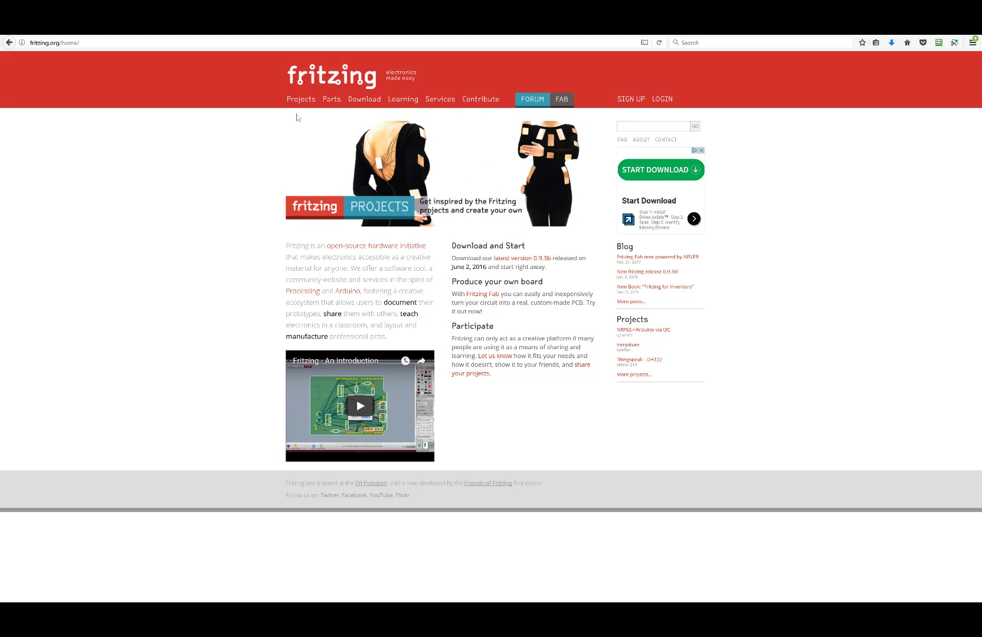
- Open the Download page of the fritzing.org website
left_click(83, 44)
left_click(81, 43)
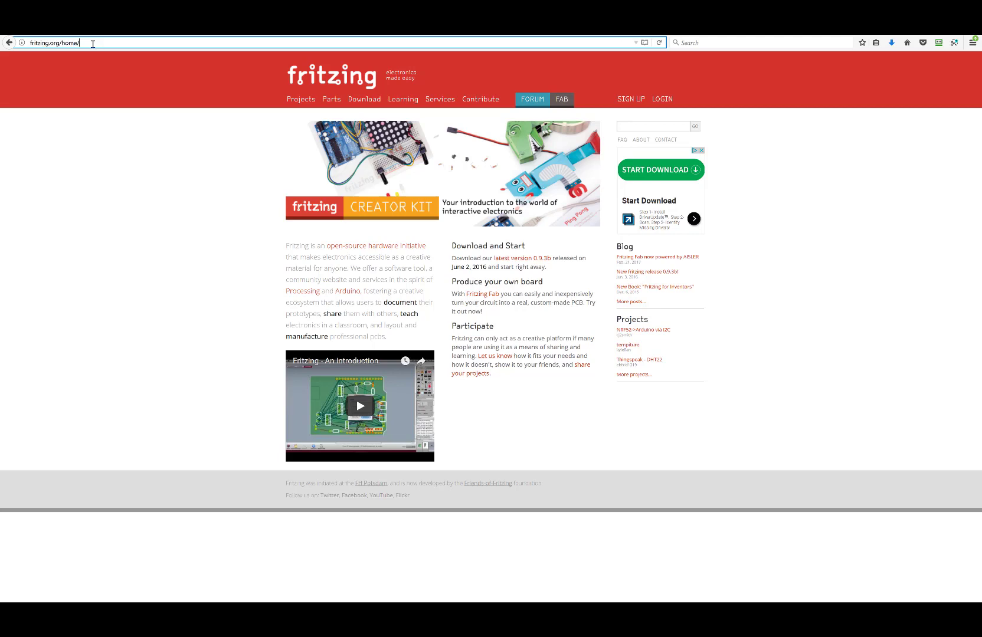
left_click_drag(93, 44, 27, 42)
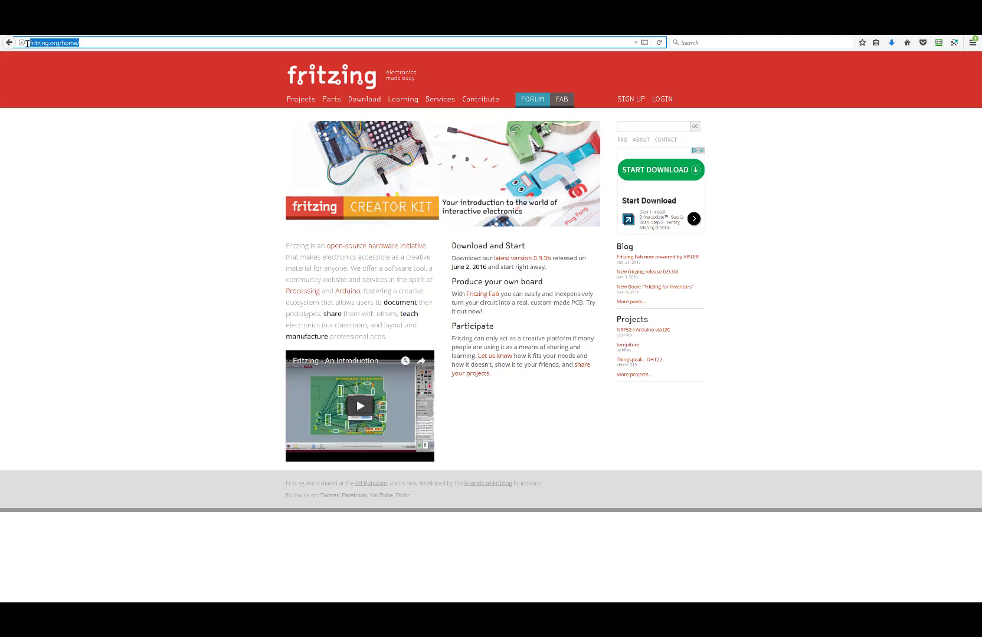
left_click(365, 99)
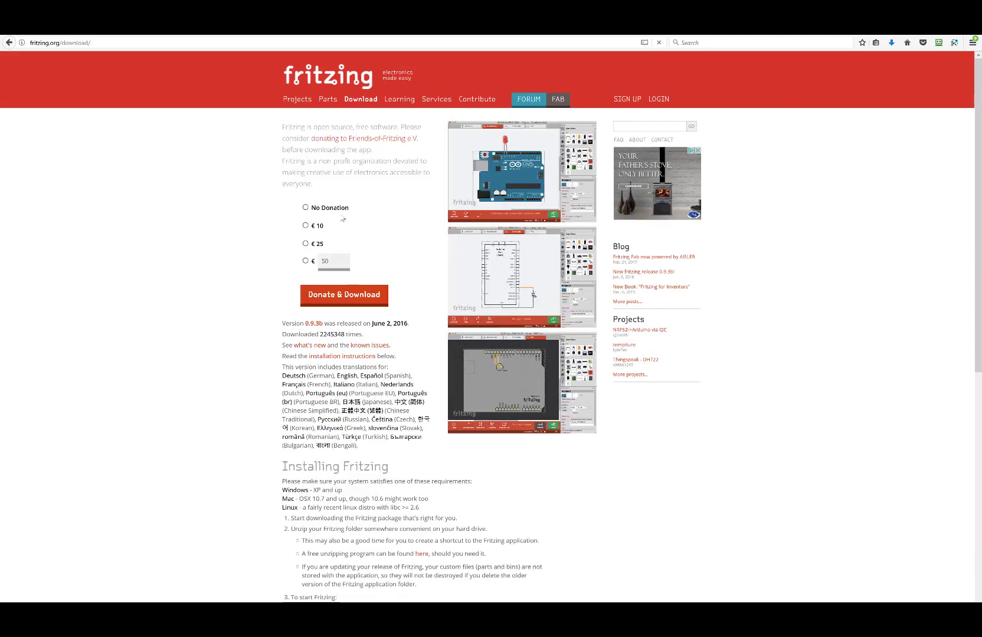
- Request the Windows 64 bit package with No Donation, and cancel the file-opening prompt
left_click(330, 208)
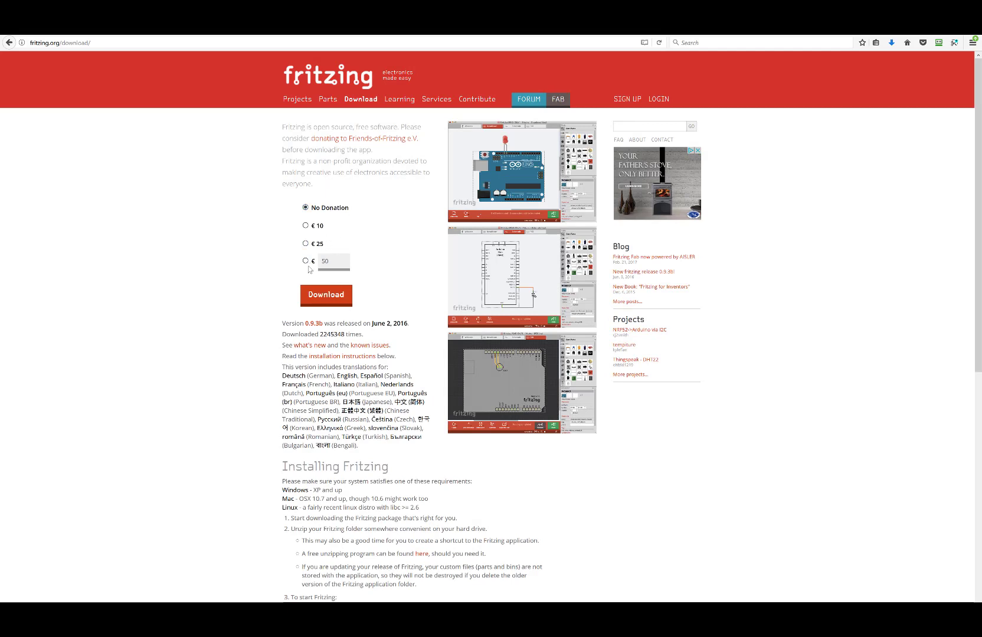
left_click(328, 296)
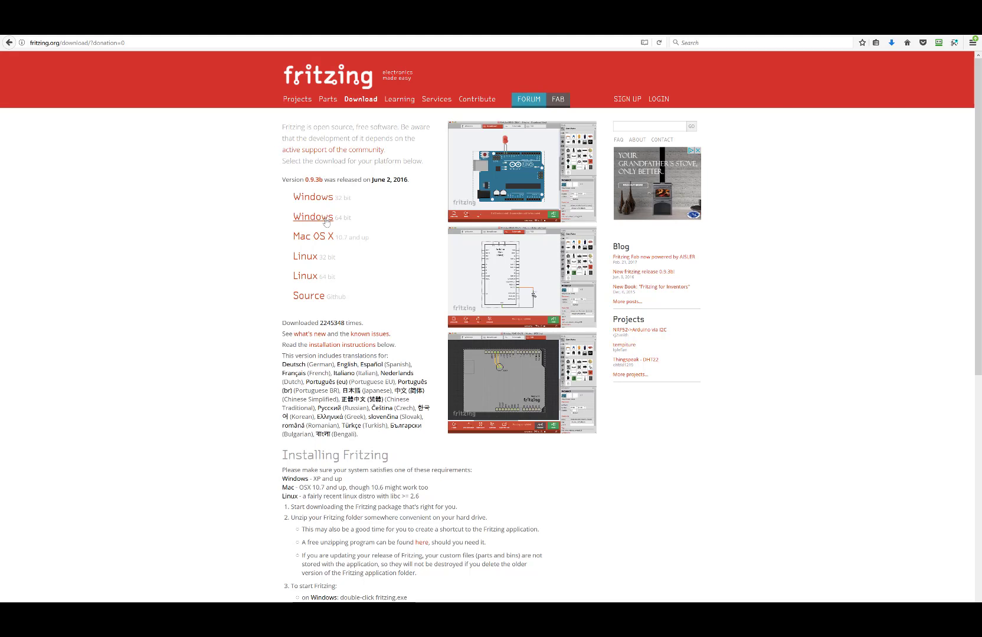
left_click(305, 220)
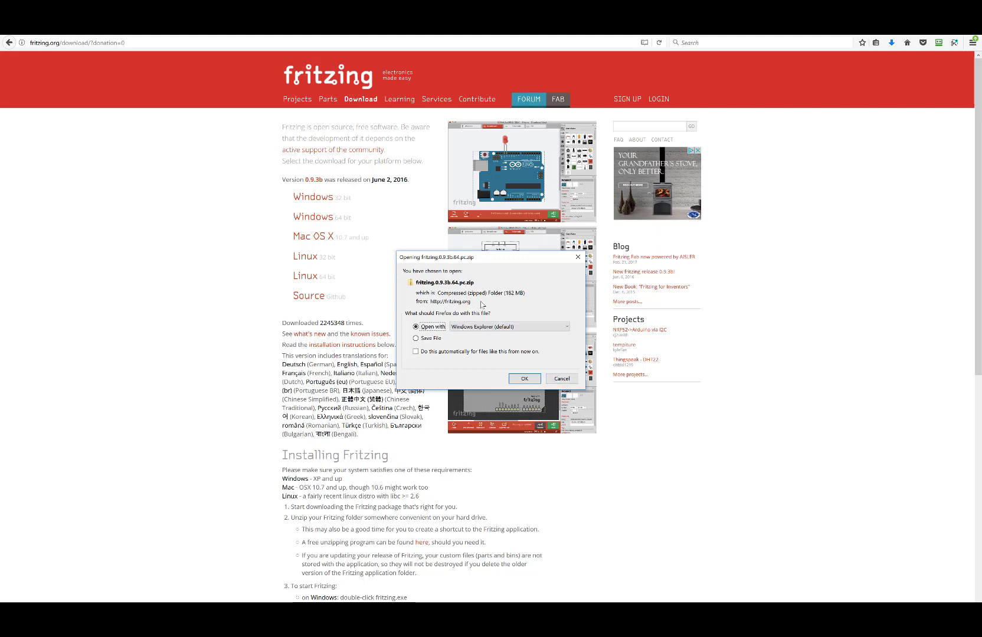
left_click(561, 379)
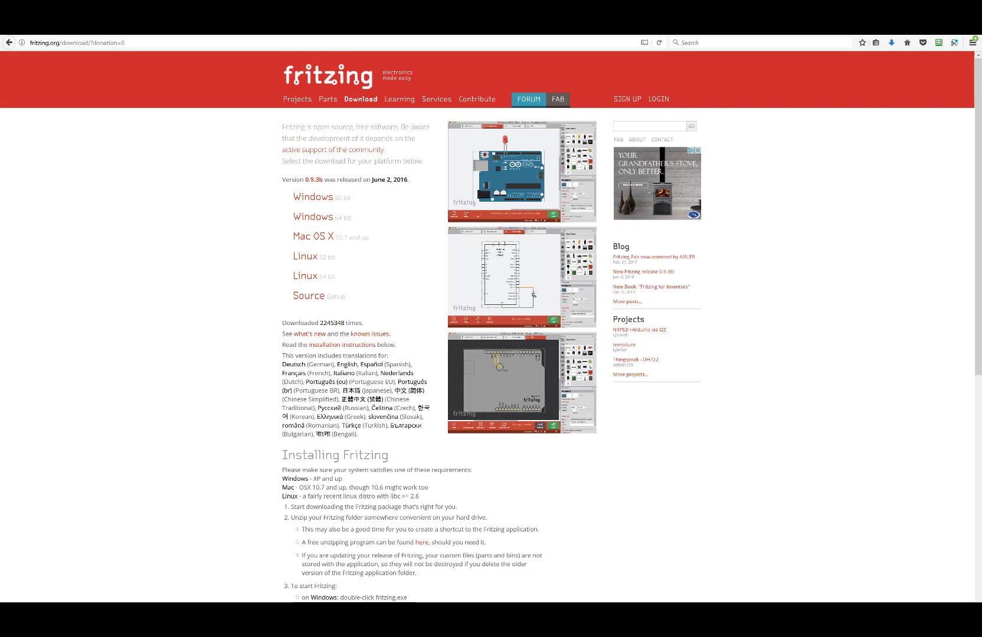
- Switch to the fritzing.0.9.3b.64.pc folder in File Explorer and launch Fritzing.exe
mouse_move(374, 619)
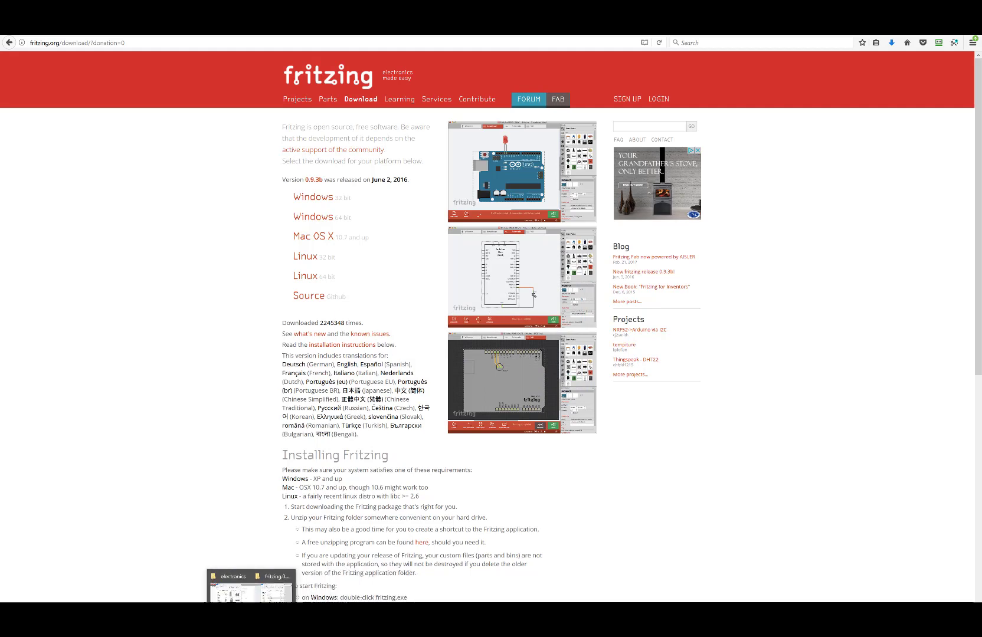
left_click(243, 593)
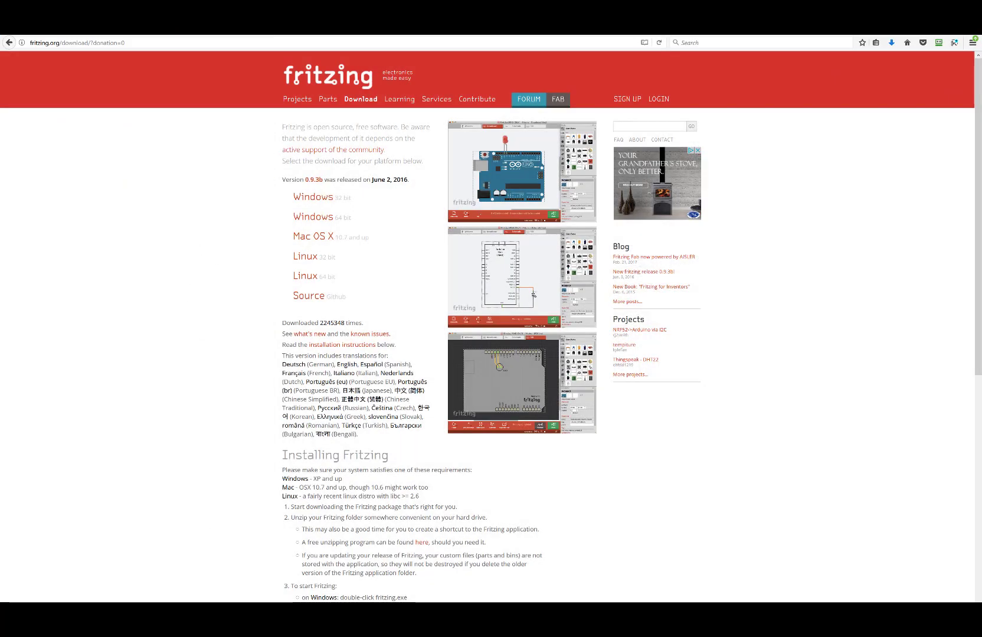
mouse_move(251, 597)
key("alt+Tab")
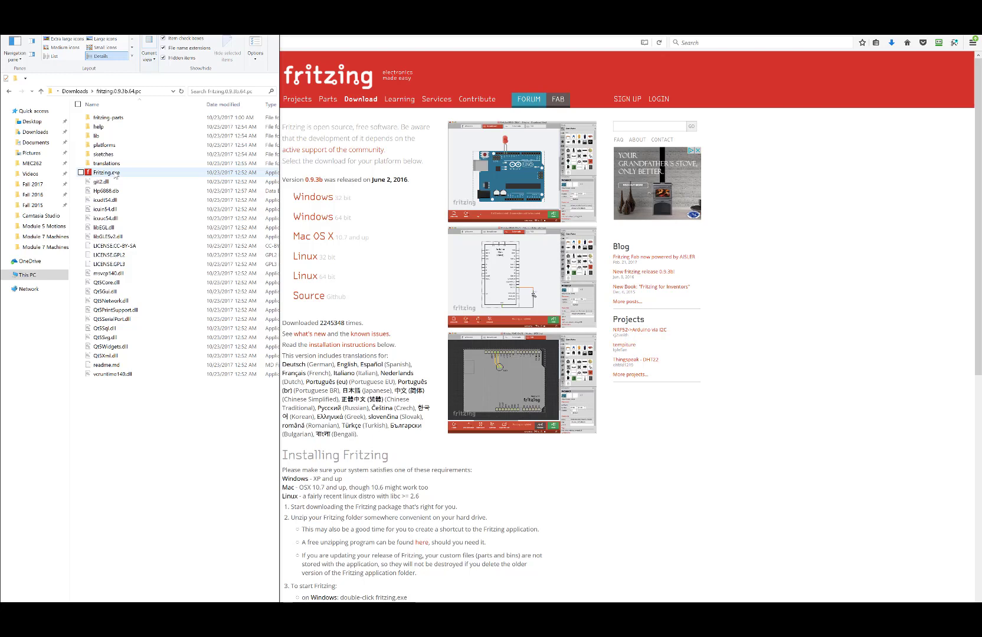
left_click(137, 177)
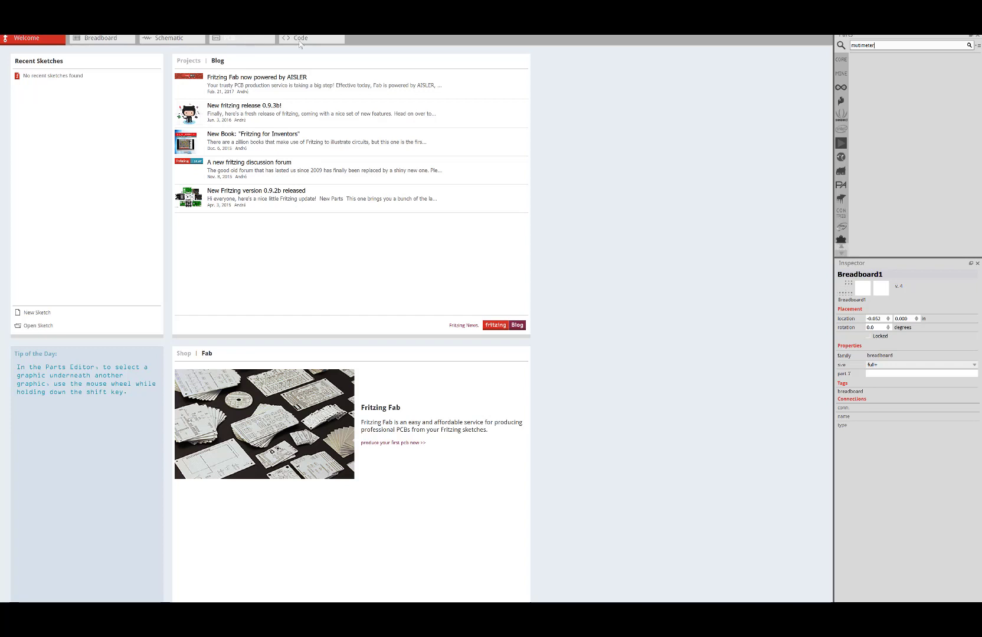
- Open the Breadboard view and set the breadboard's size to half+
left_click(99, 41)
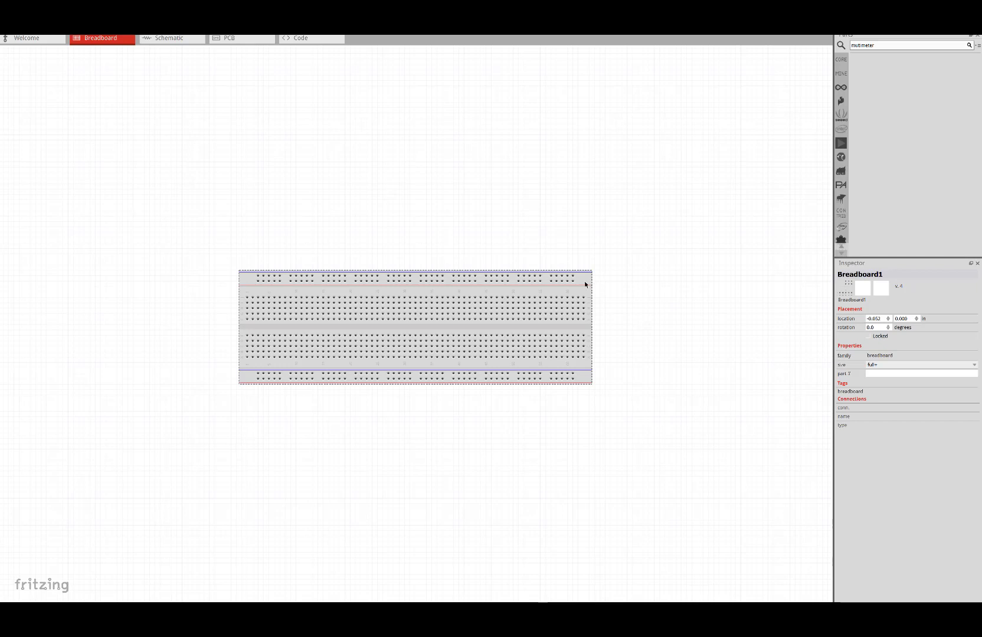
left_click(894, 366)
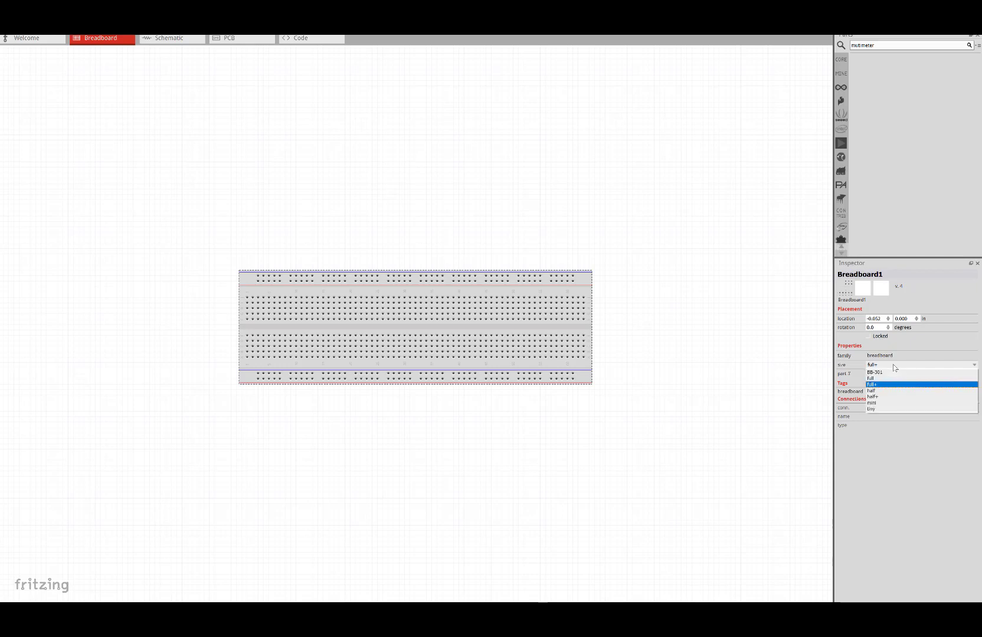
left_click(884, 397)
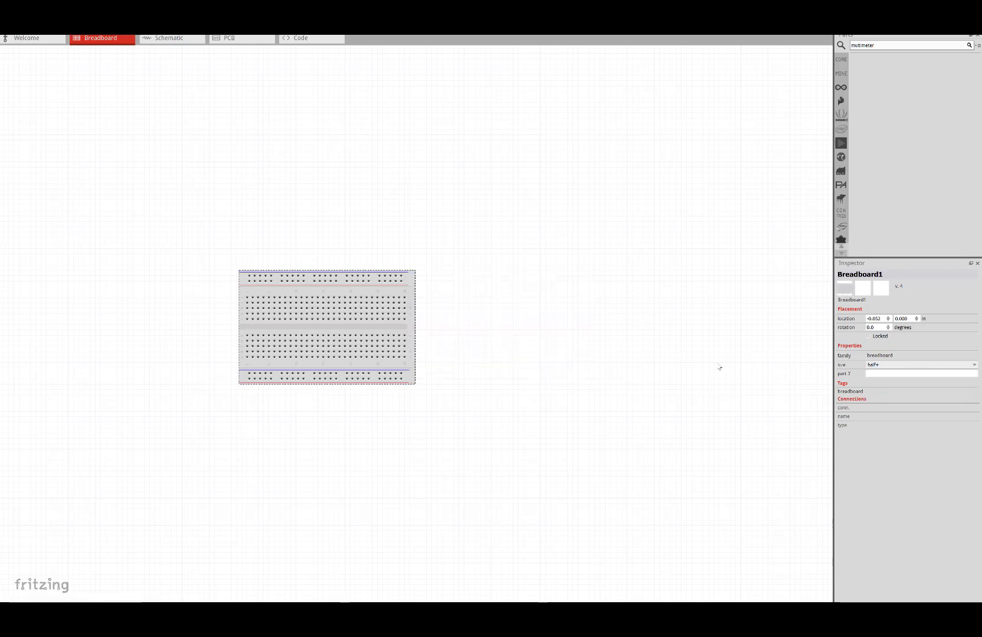
- Move the breadboard horizontally to about 1.948 in
left_click_drag(411, 285, 546, 269)
scroll(483, 313, "up", 2, "ctrl")
scroll(483, 311, "up", 2)
scroll(536, 296, "up", 3)
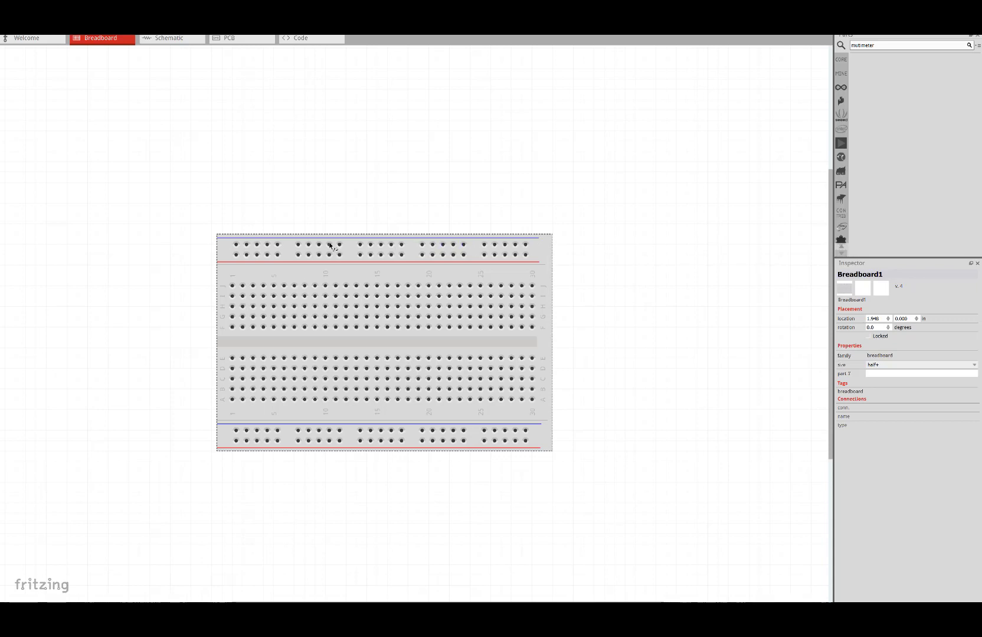
- Examine which sockets are connected along the two upper power rails of the breadboard
left_click(237, 245)
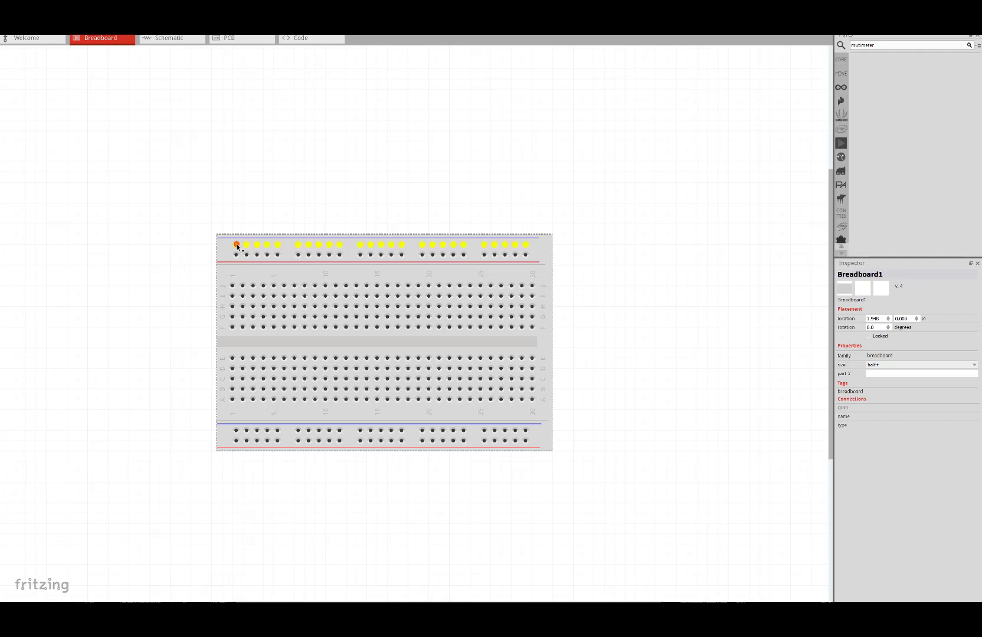
left_click(237, 245)
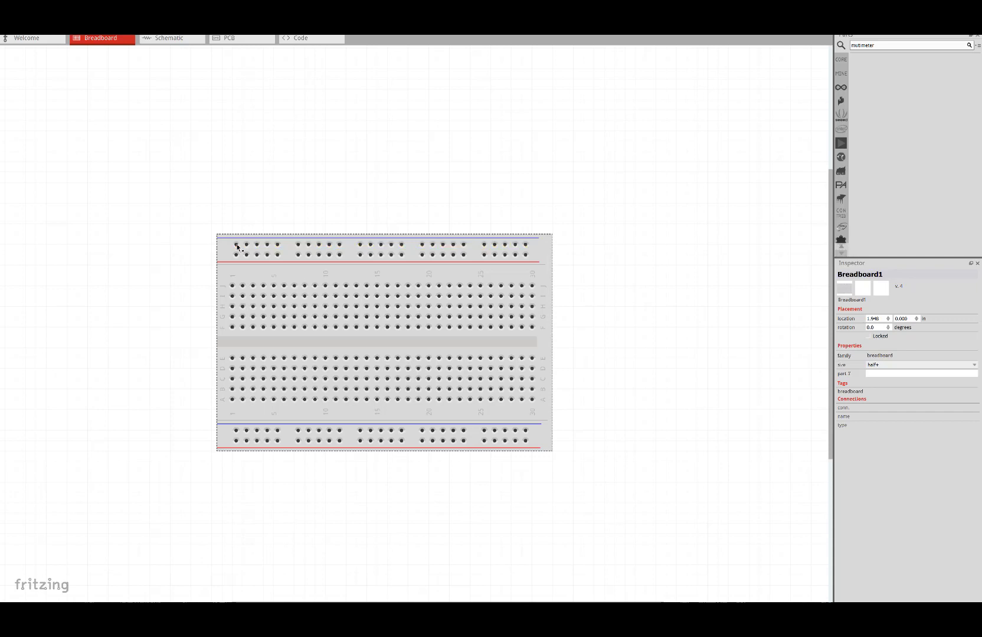
left_click(237, 246)
left_click(236, 244)
left_click(238, 255)
left_click(236, 256)
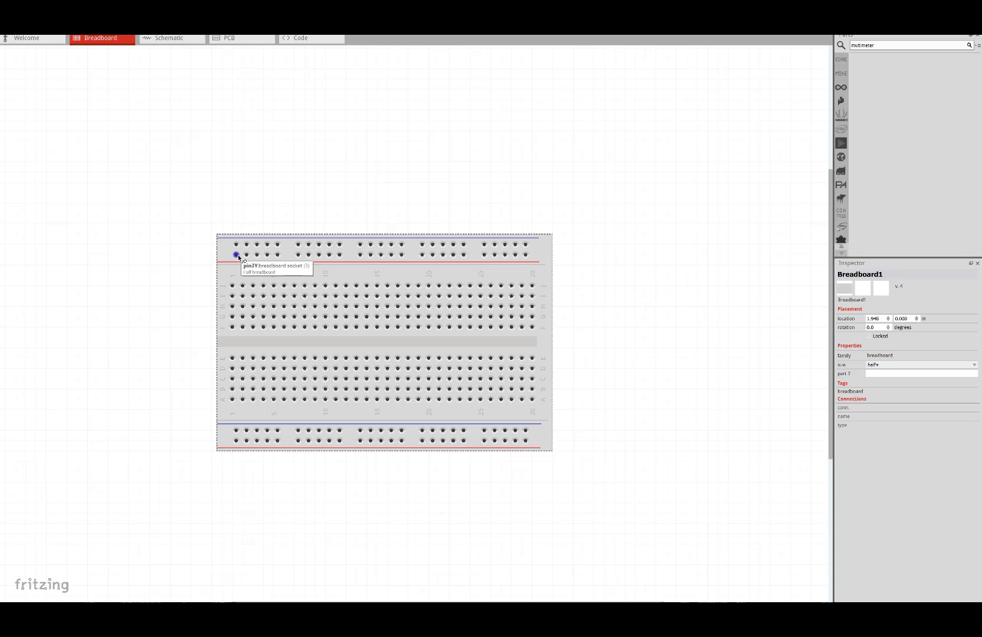
left_click(237, 255)
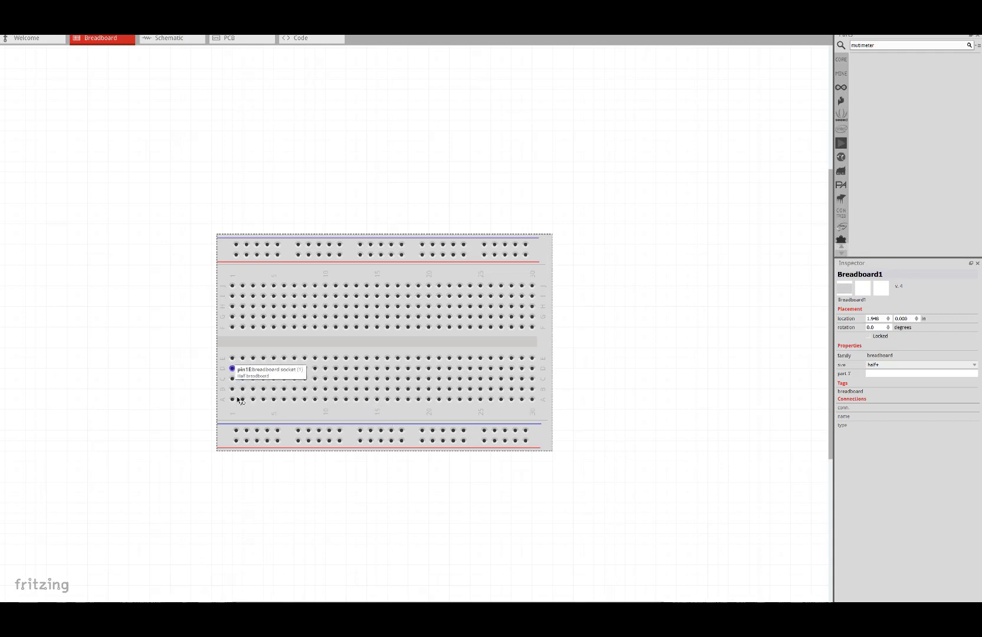
- Examine the socket connections in the first columns on both sides of the centre gap and in the lower power rails
left_click(233, 287)
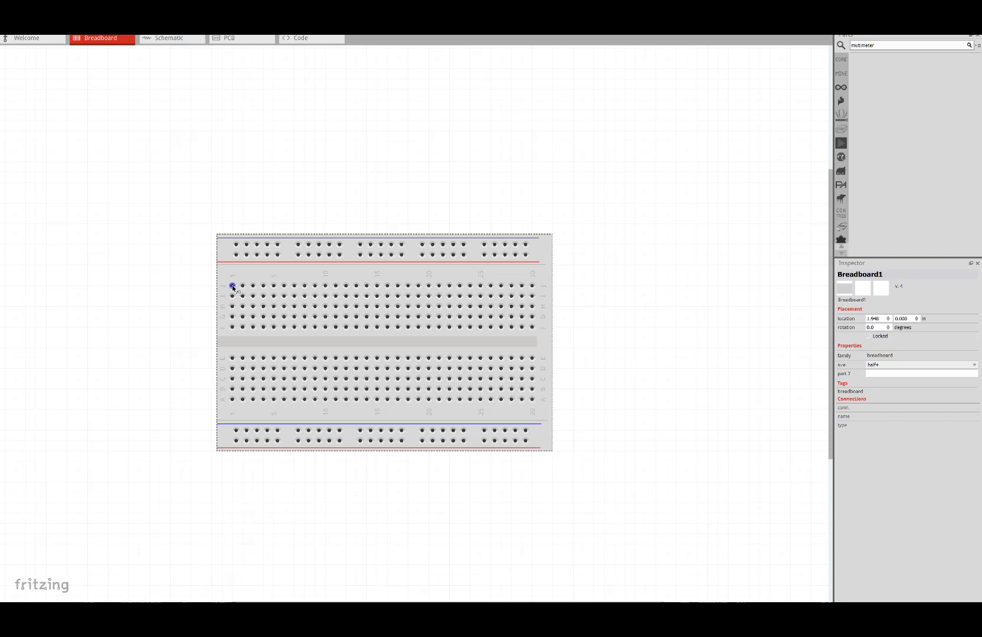
left_click(233, 286)
left_click(242, 287)
left_click(253, 286)
left_click(233, 287)
left_click(232, 359)
left_click(232, 359)
left_click(230, 288)
left_click(236, 431)
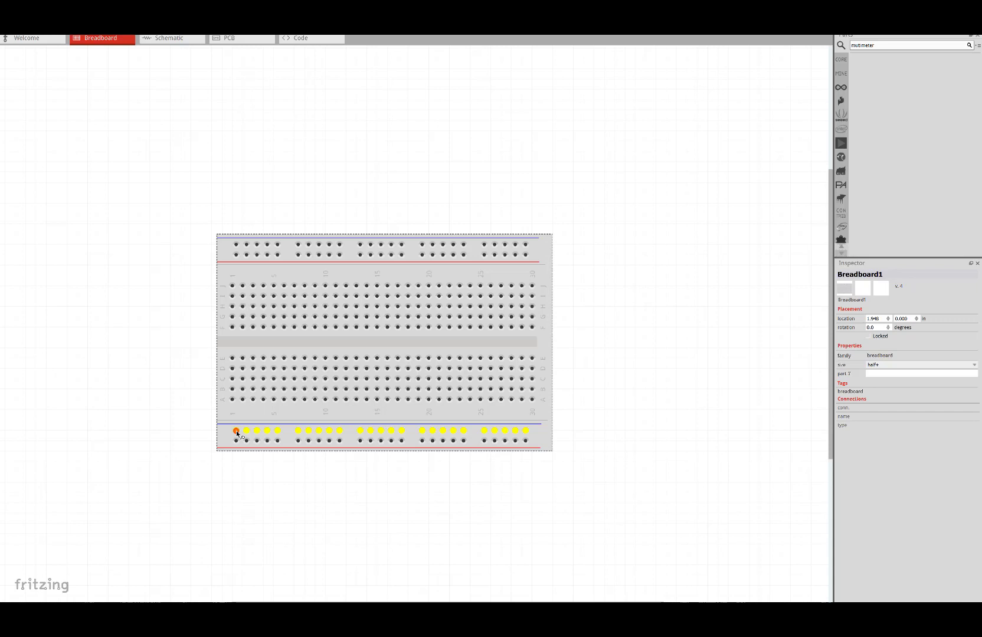
left_click(237, 441)
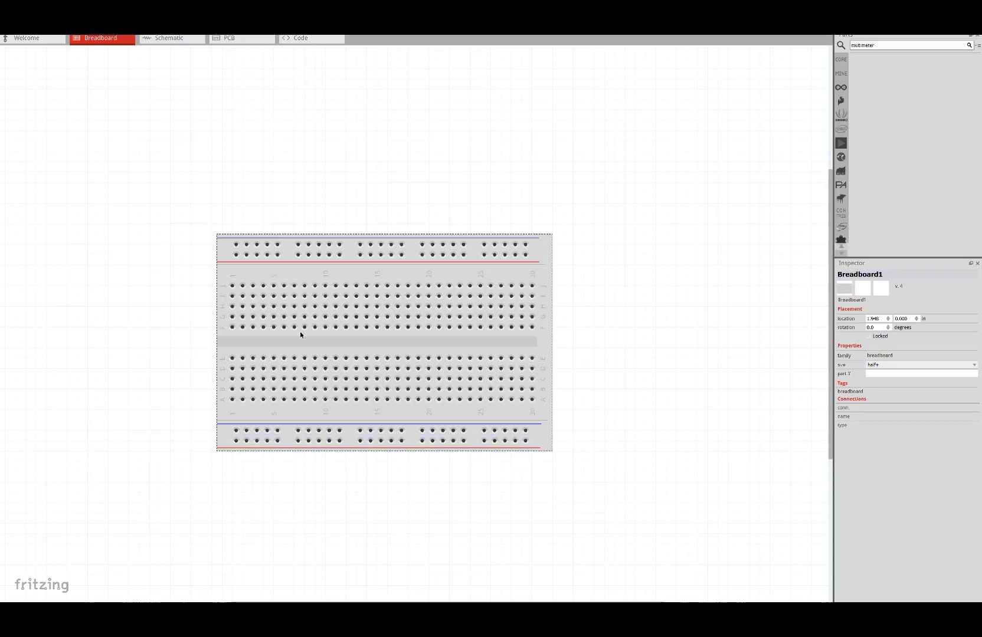
- Move the breadboard to about 1.448, -0.500 in and consult the handwritten LED circuit notes
left_click_drag(359, 273, 319, 220)
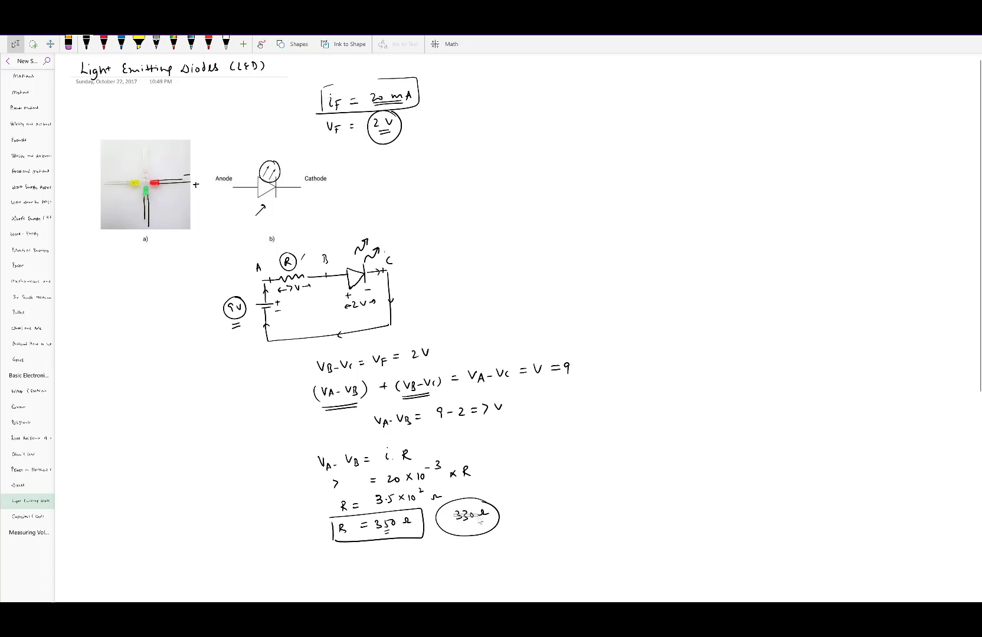
left_click(514, 516)
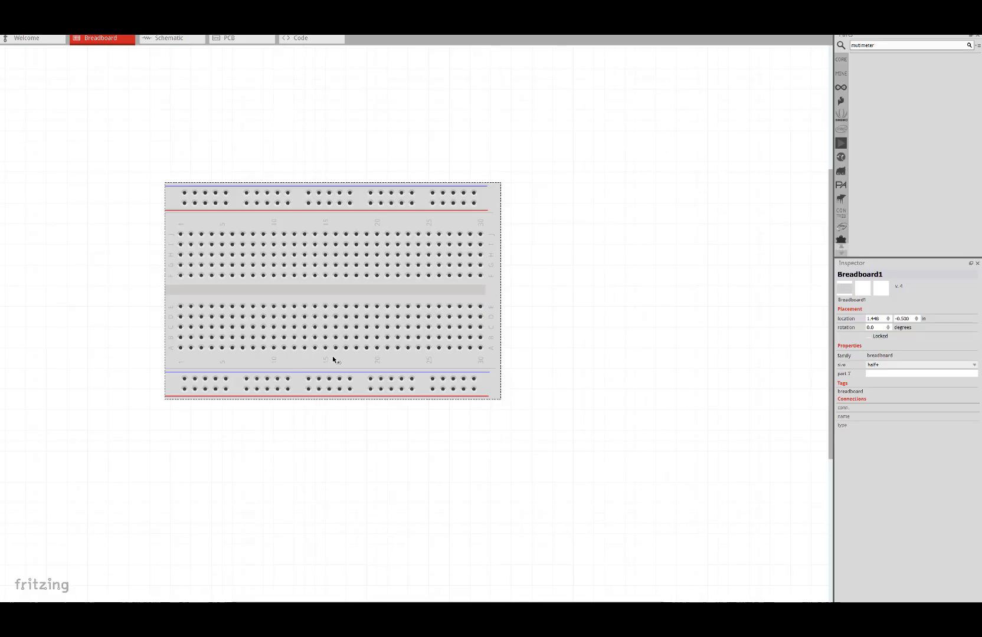
- Browse the Core, My Parts and Arduino collections of the parts library
left_click(841, 62)
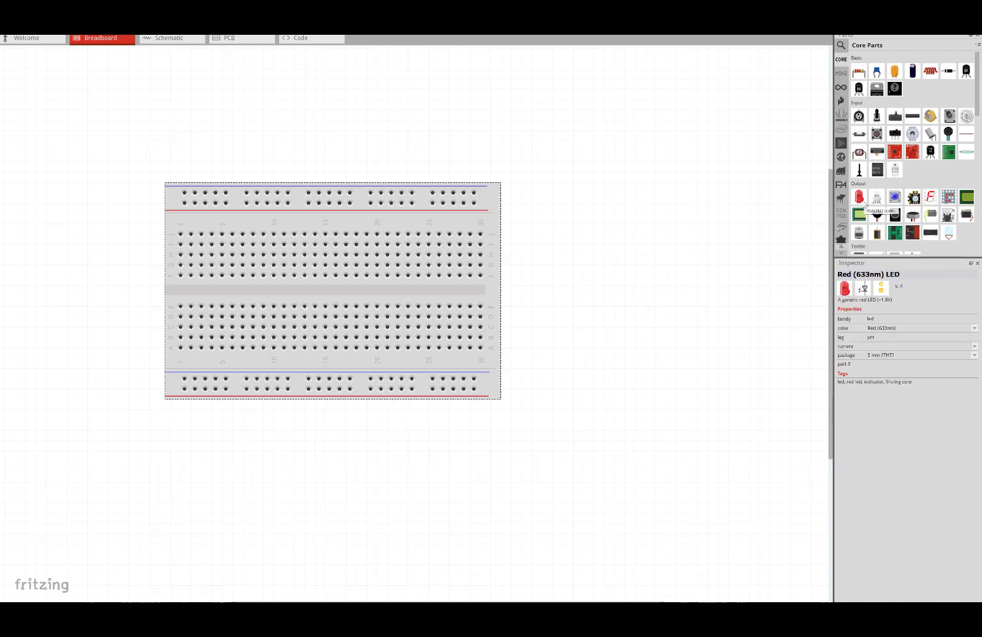
left_click(842, 74)
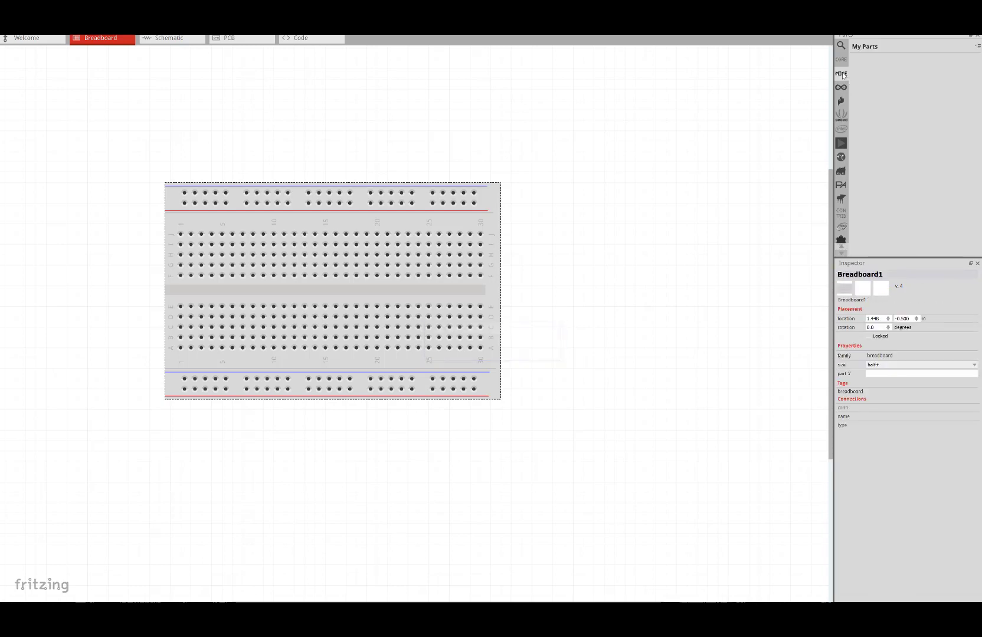
left_click(841, 87)
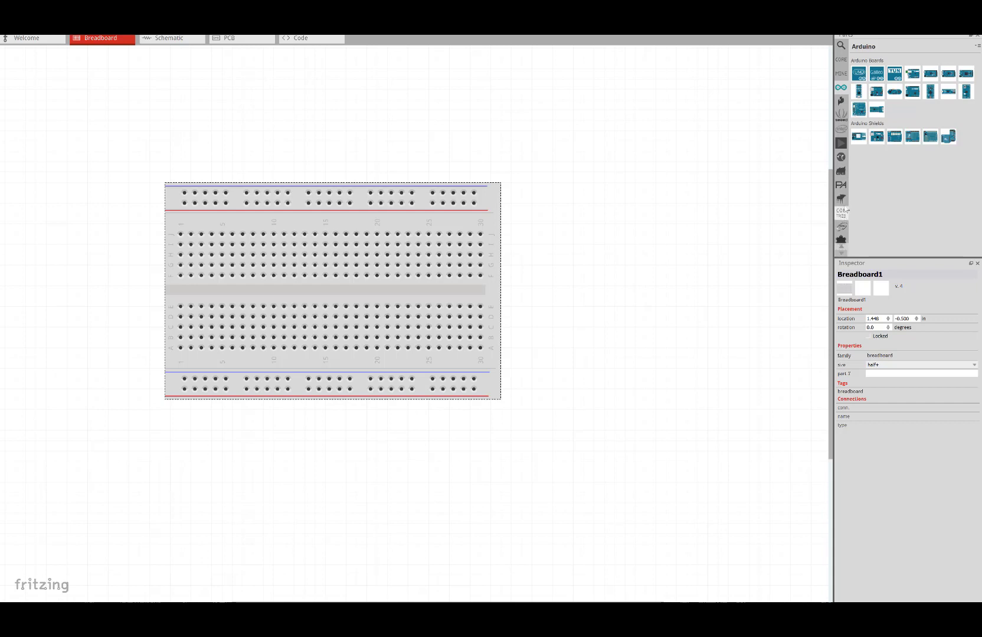
left_click(842, 59)
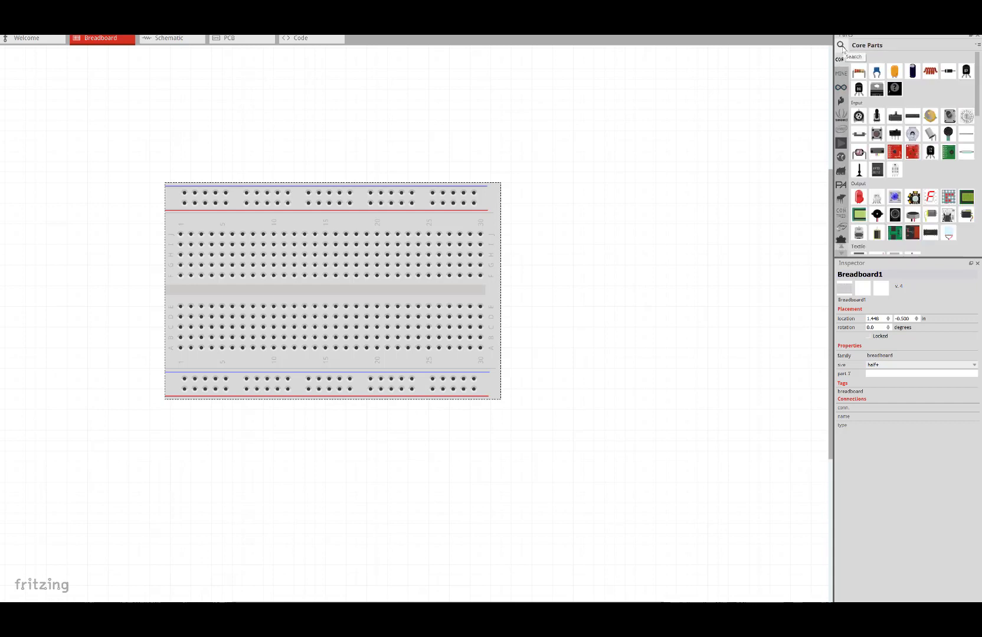
- Search the parts library for "battery"
left_click(841, 45)
left_click(890, 45)
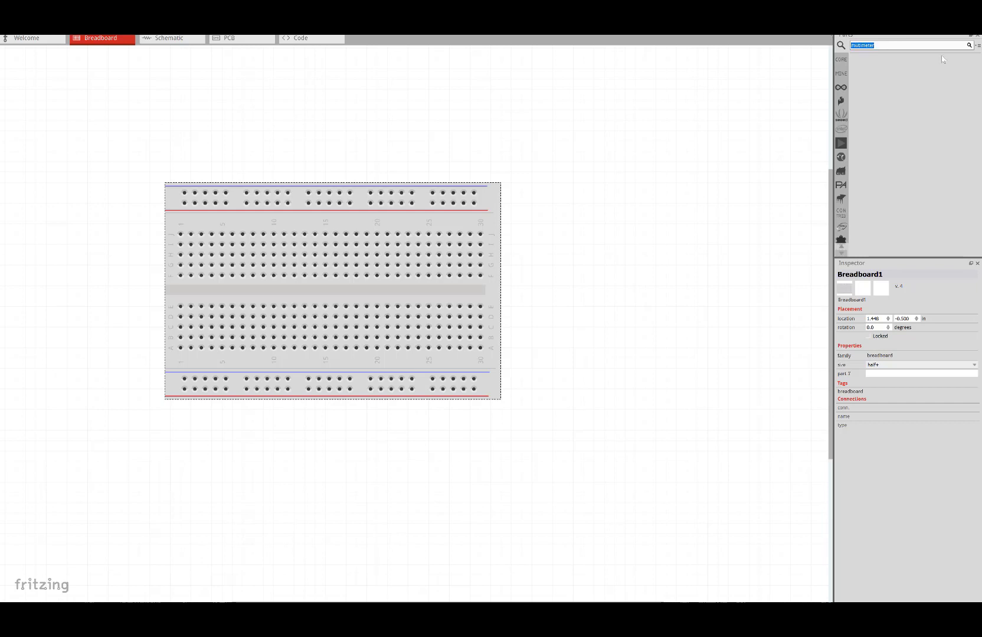
type("b")
key("BackSpace")
key("Return")
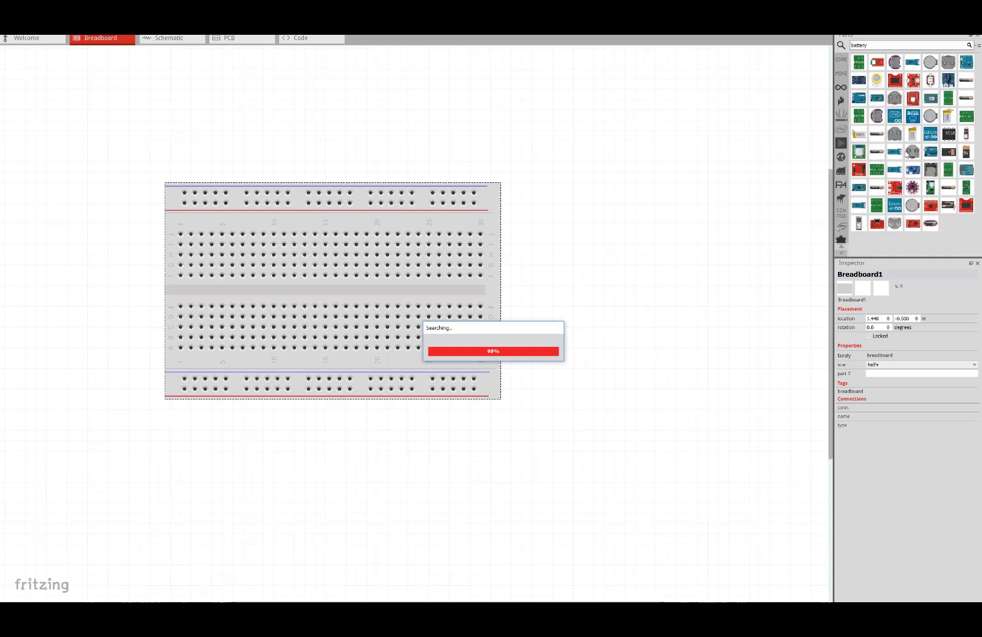
- Place a 9V battery beside the breadboard's right end, at about 5.007, -1.145 in
left_click(946, 206)
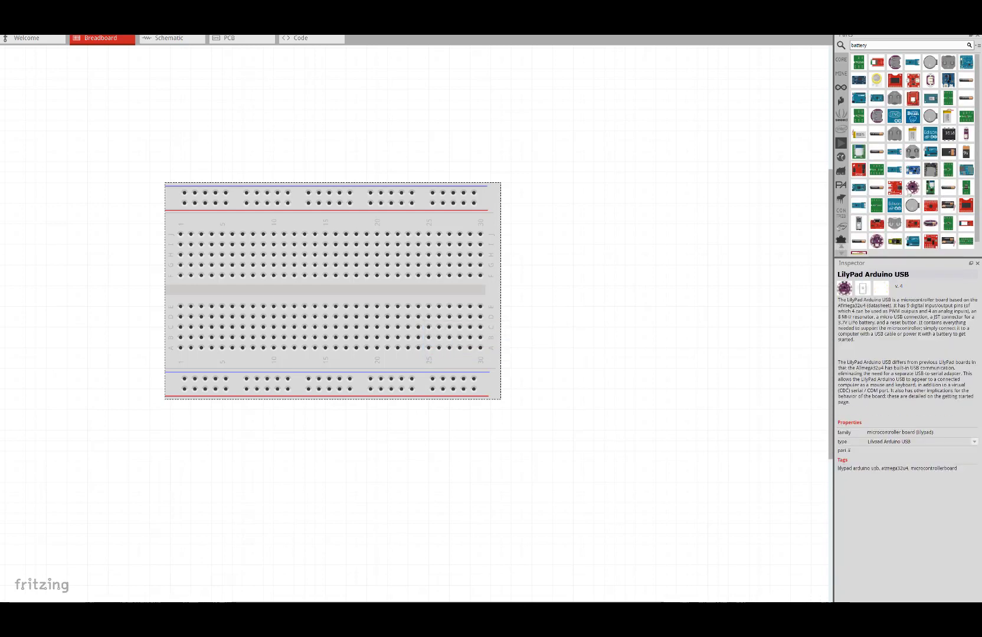
scroll(911, 233, "down", 1)
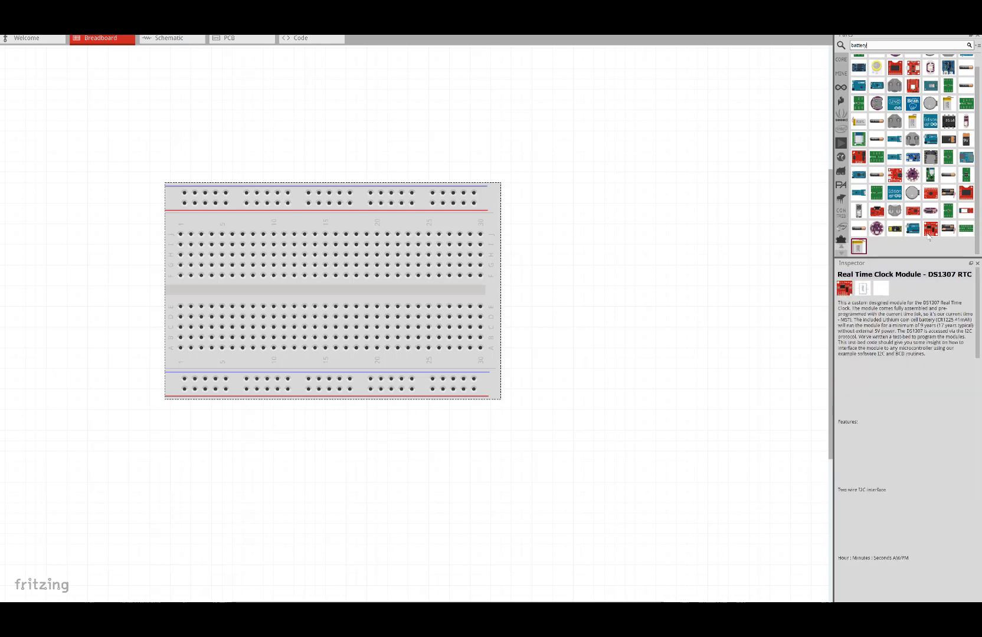
scroll(864, 242, "up", 1)
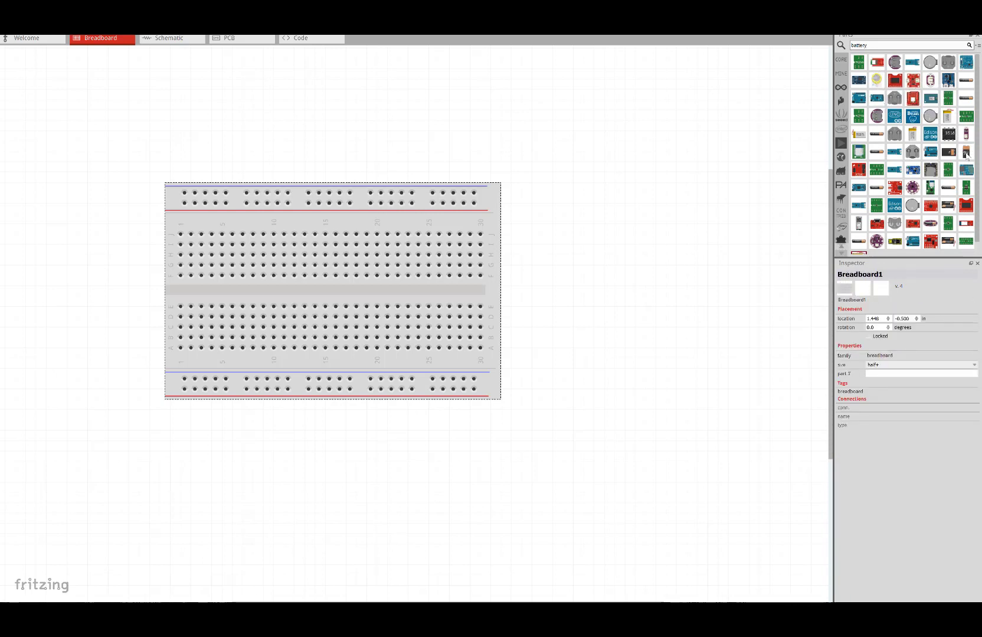
left_click_drag(966, 154, 551, 144)
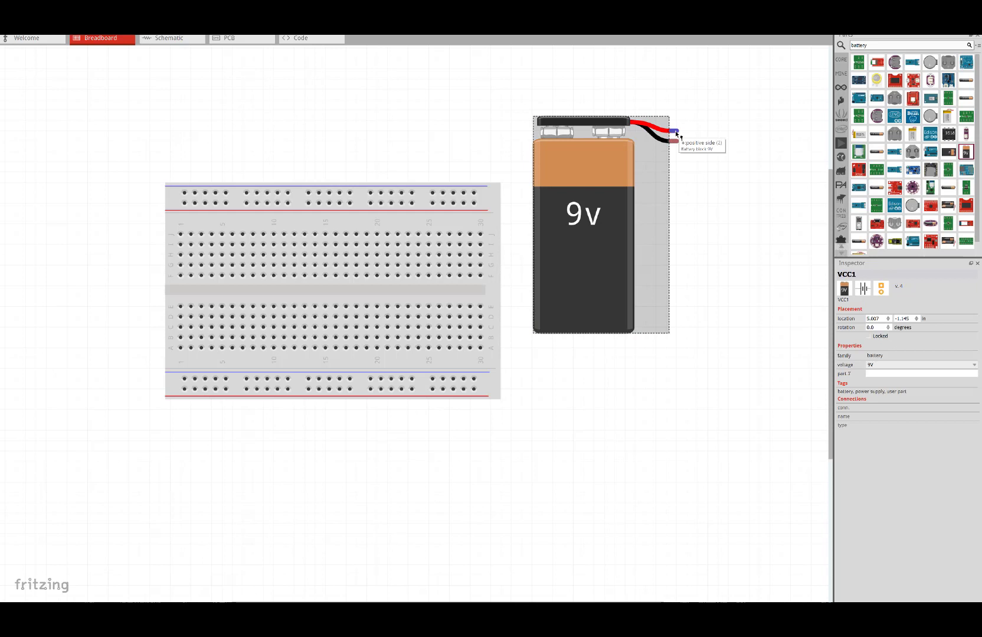
- Wire the battery's positive lead to the last socket of the breadboard's upper red power rail
left_click_drag(677, 133, 475, 203)
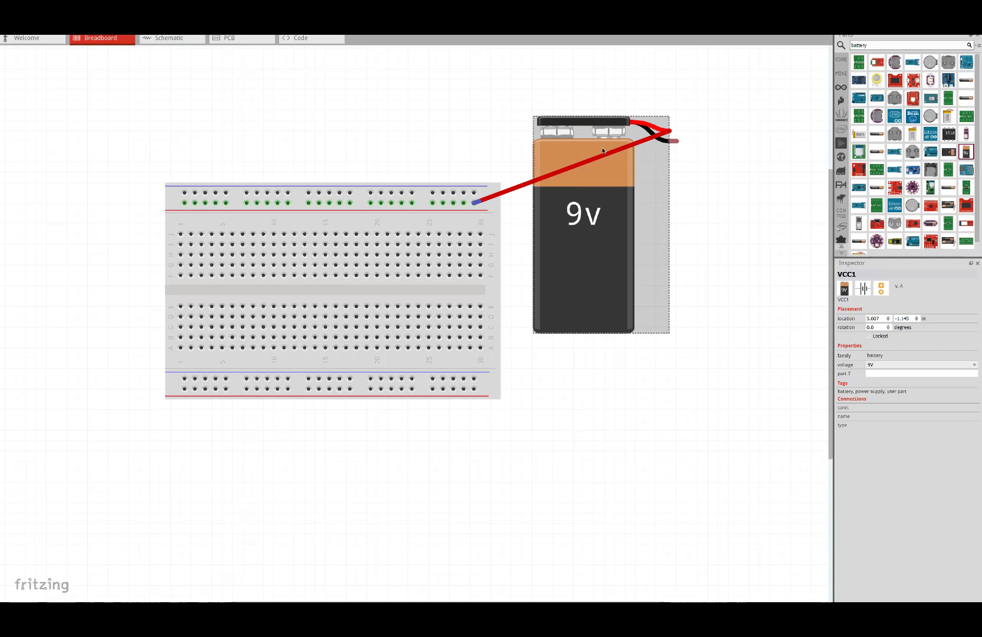
- Check the positive lead's red-rail connection and wire the battery's negative lead to the last socket of the breadboard's upper blue rail
left_click(476, 204)
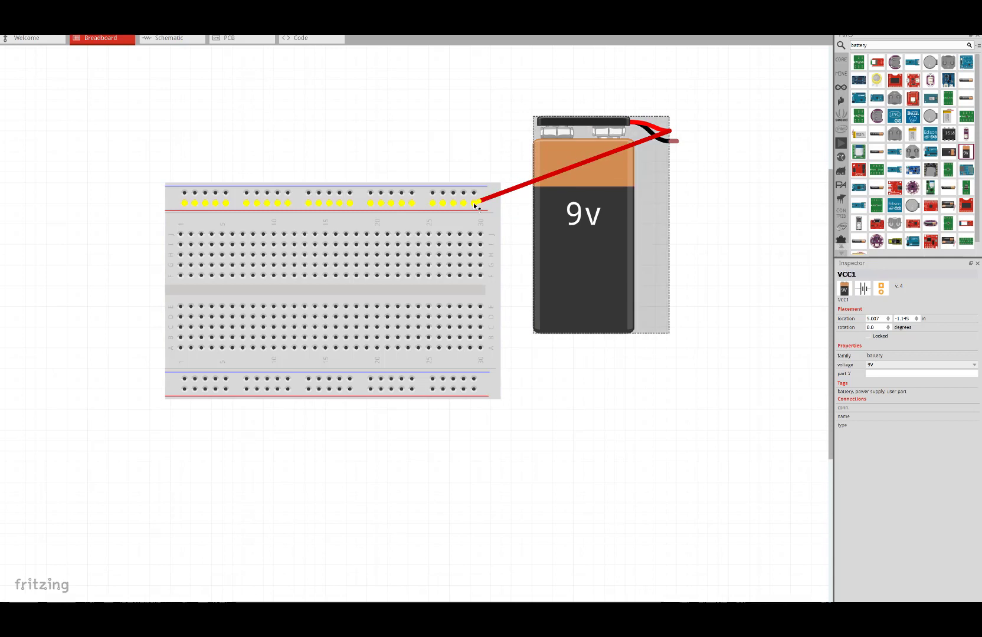
left_click(474, 204)
left_click(475, 205)
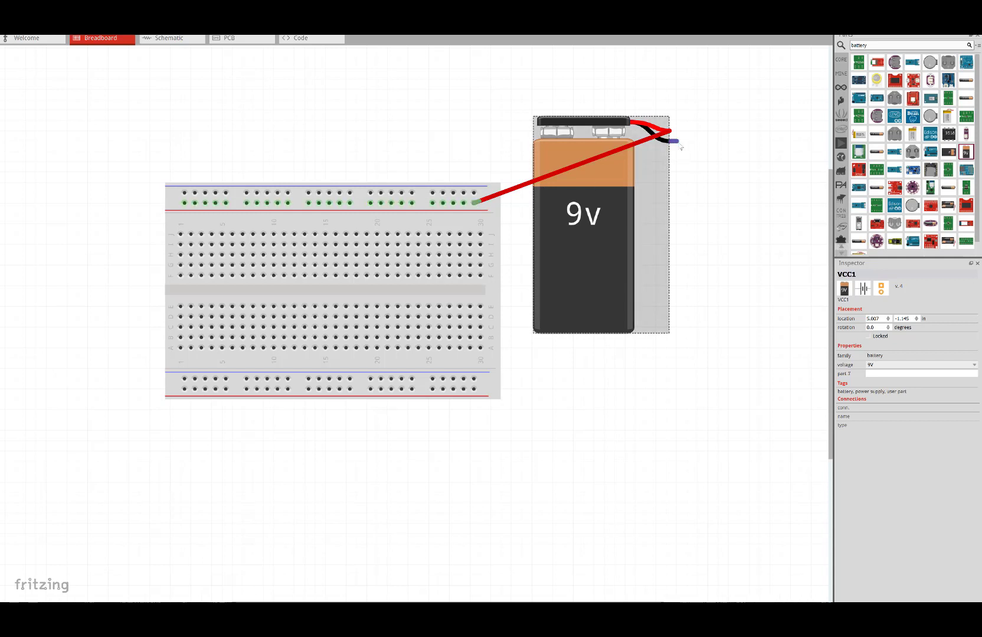
left_click_drag(679, 144, 476, 197)
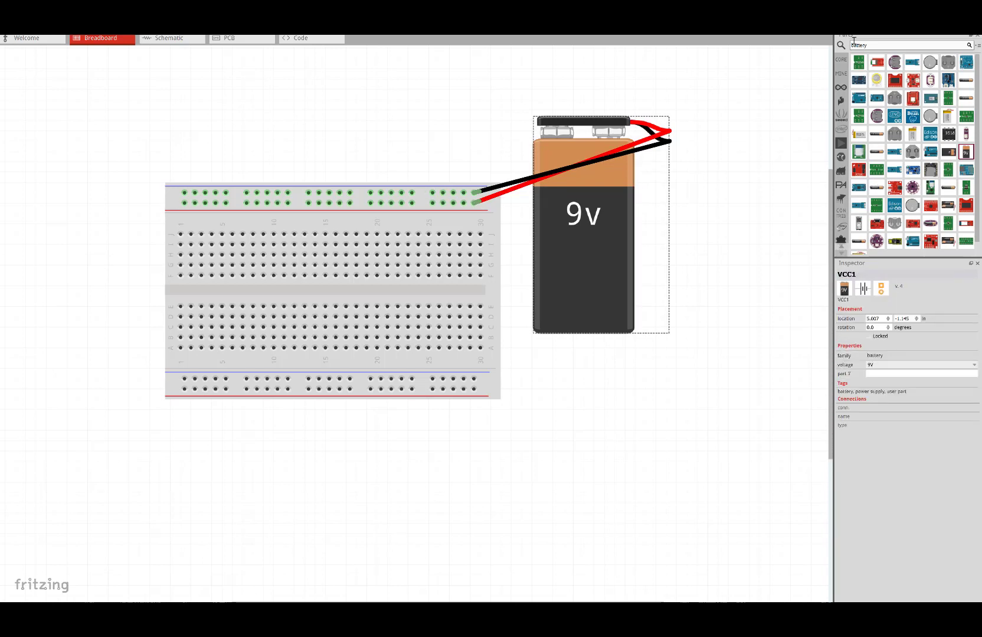
- Place a resistor from the Core parts across columns 20 and 24 in row J and set its resistance to 330Ω
left_click(841, 59)
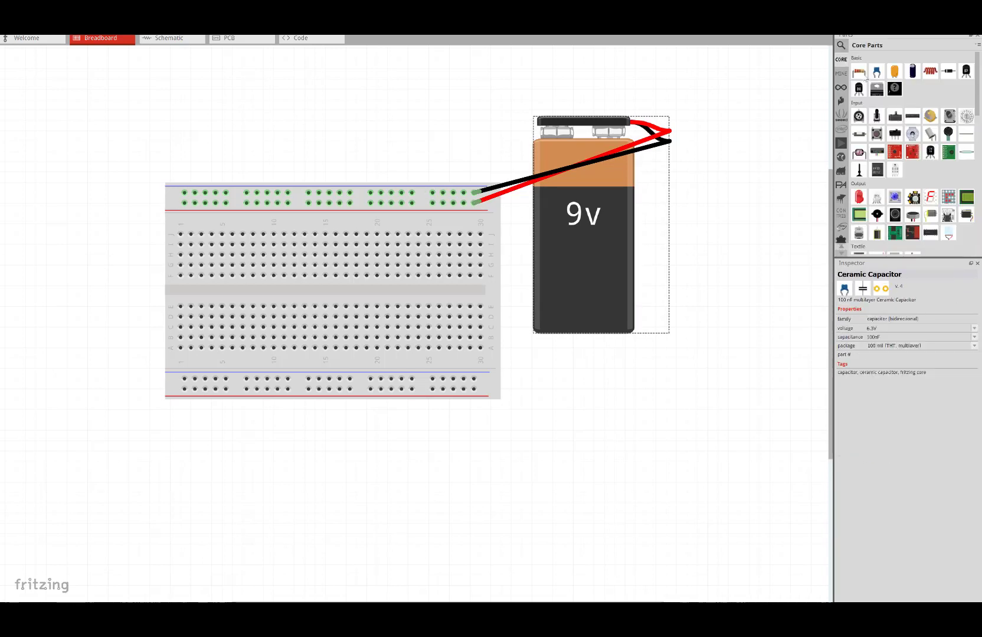
left_click_drag(860, 73, 414, 238)
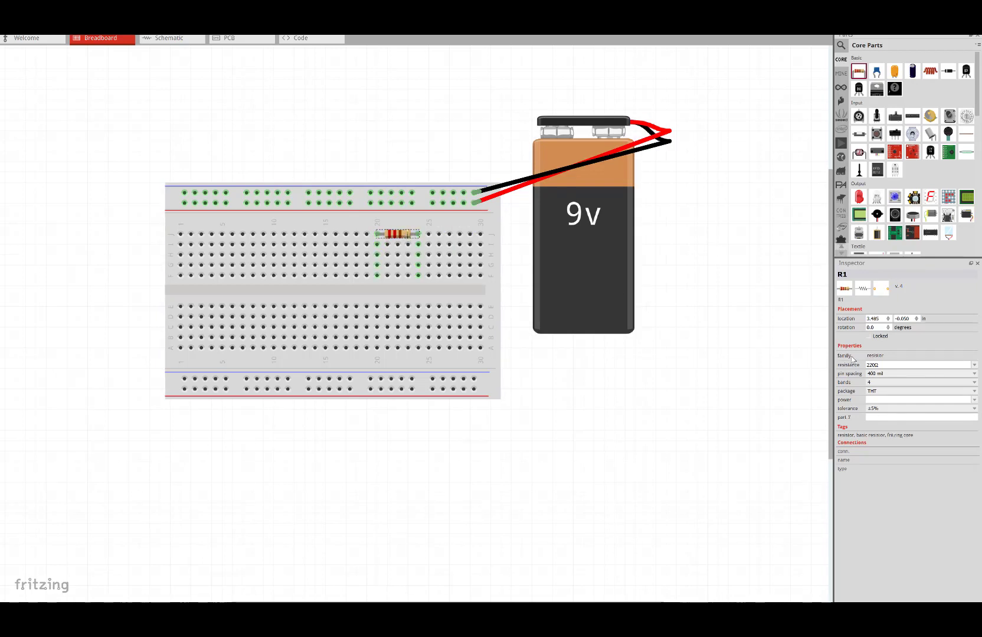
left_click(924, 365)
left_click(974, 365)
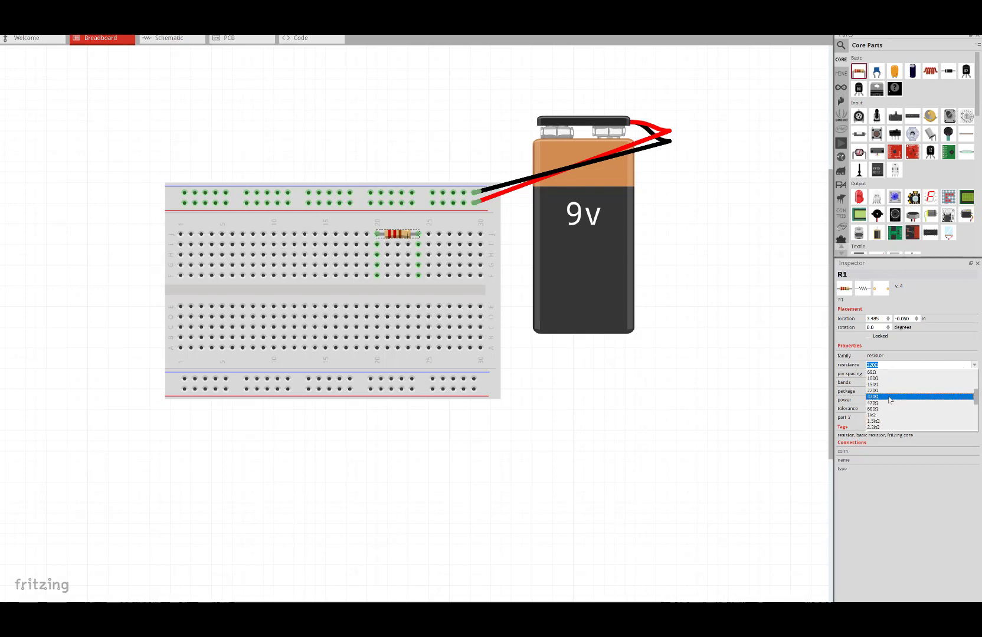
left_click(890, 397)
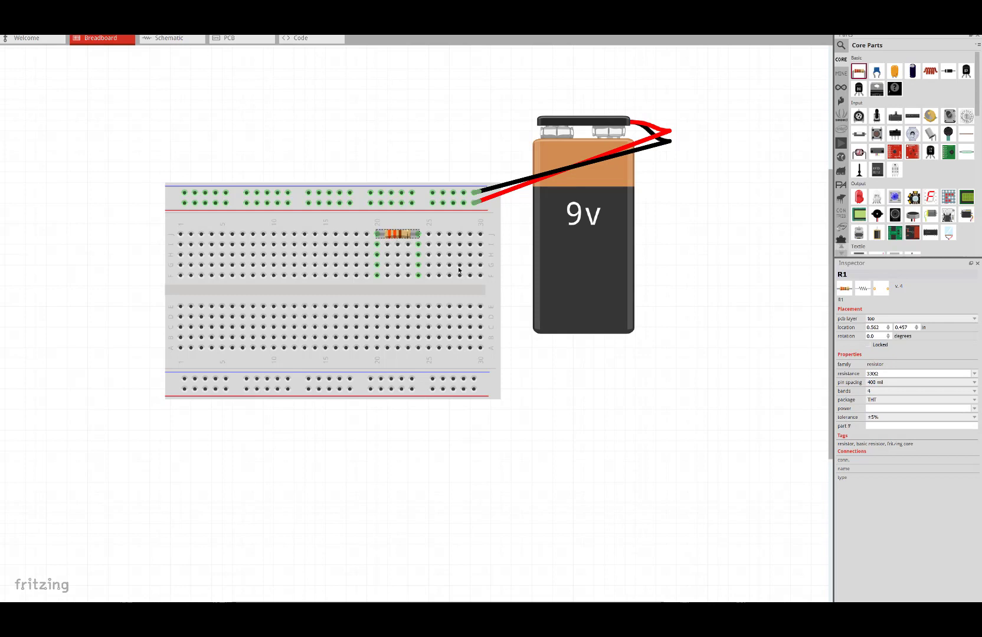
left_click(514, 289)
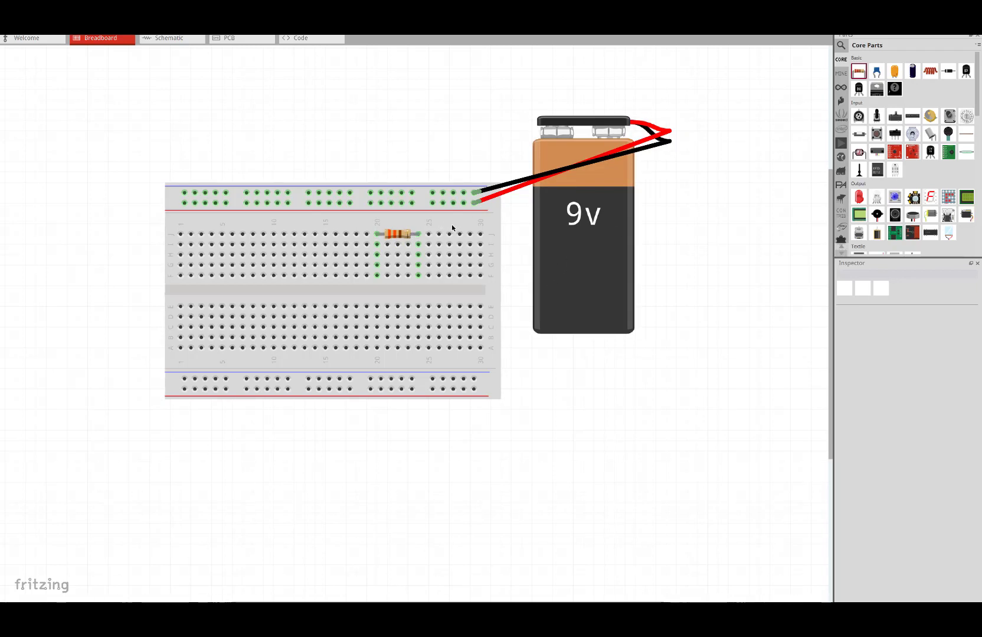
- Wire the upper red power rail to column 24 at the resistor's right end and color the wire red
left_click(474, 203)
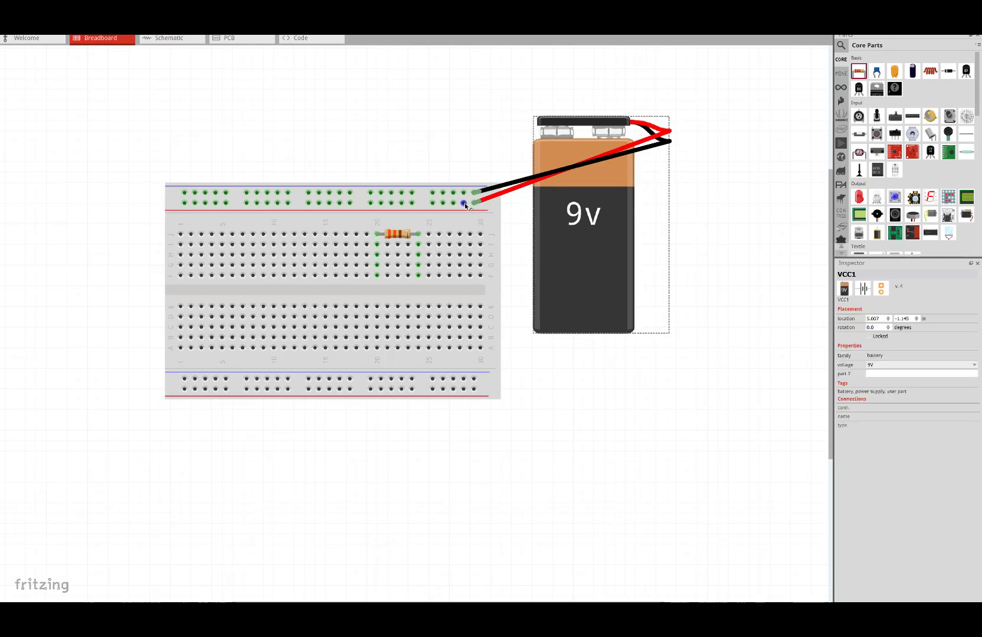
left_click_drag(465, 203, 420, 255)
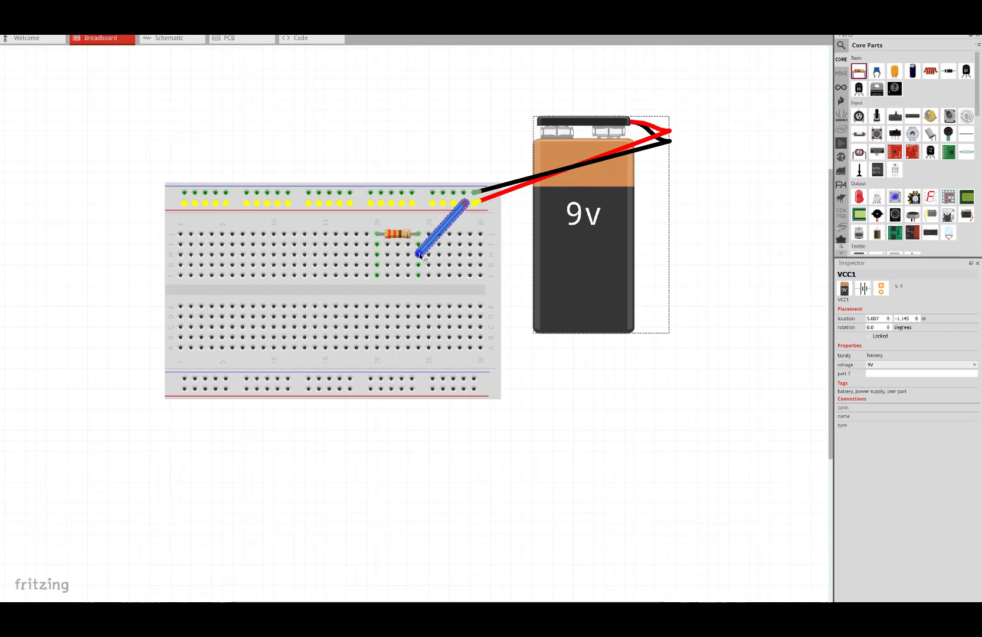
left_click(450, 229)
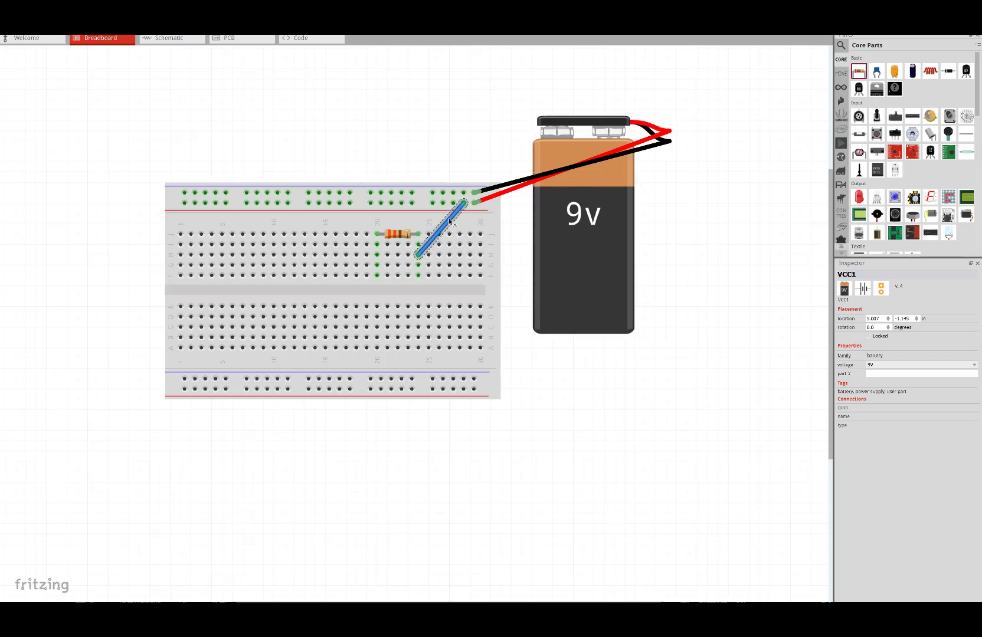
left_click(895, 332)
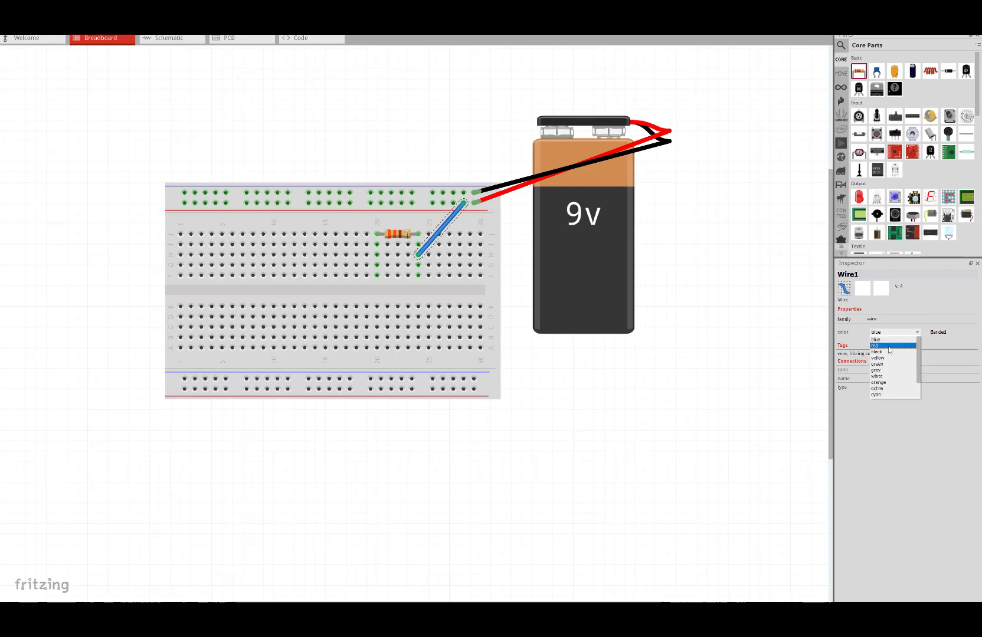
left_click(876, 345)
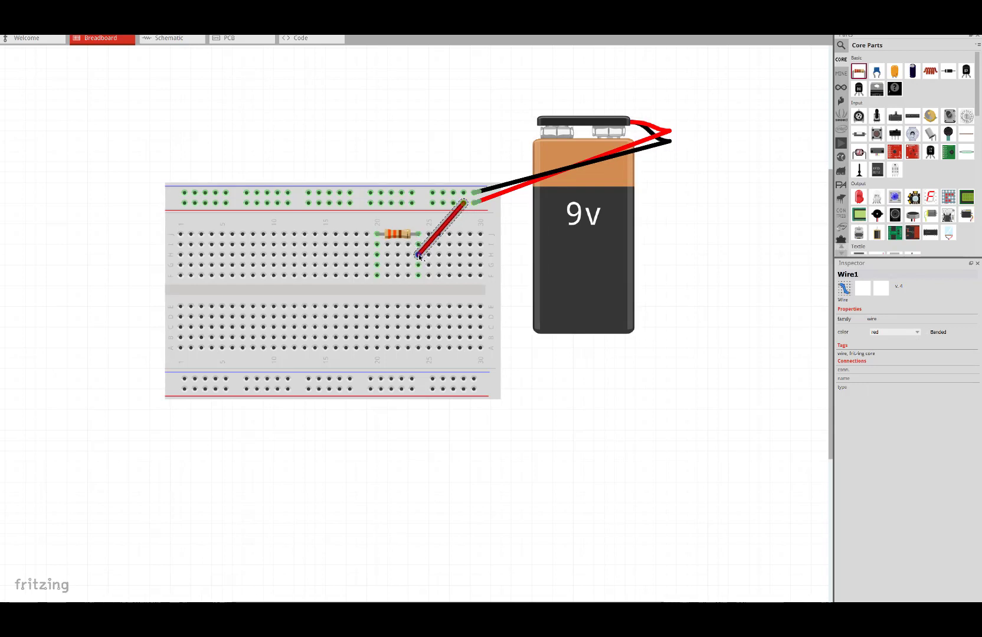
left_click(420, 253)
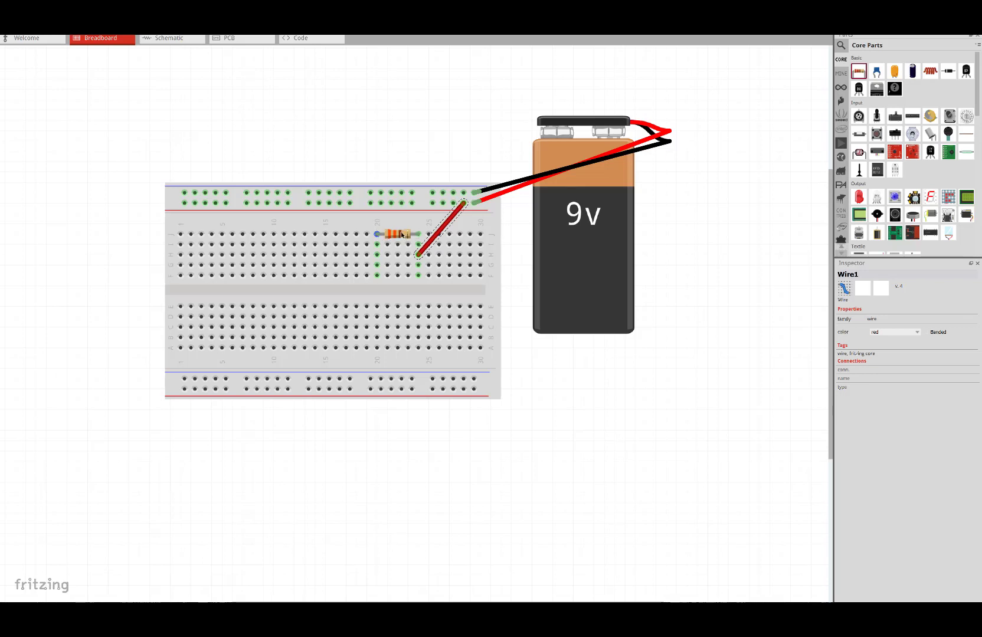
- Place a red LED with its legs in columns 19 and 20 of row J, and shift the resistor down one row
mouse_move(860, 202)
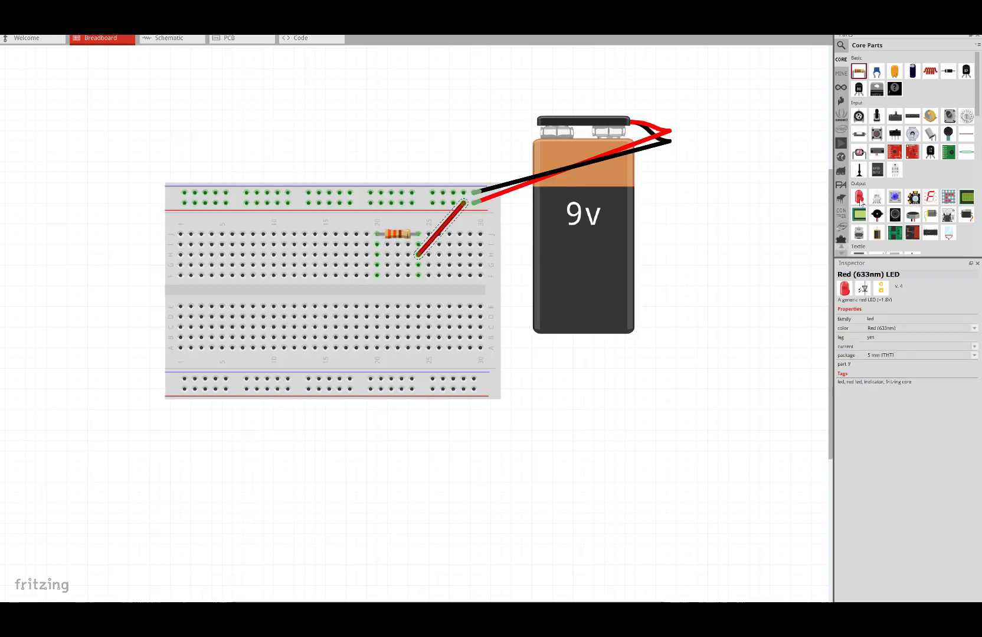
left_click_drag(860, 202, 371, 182)
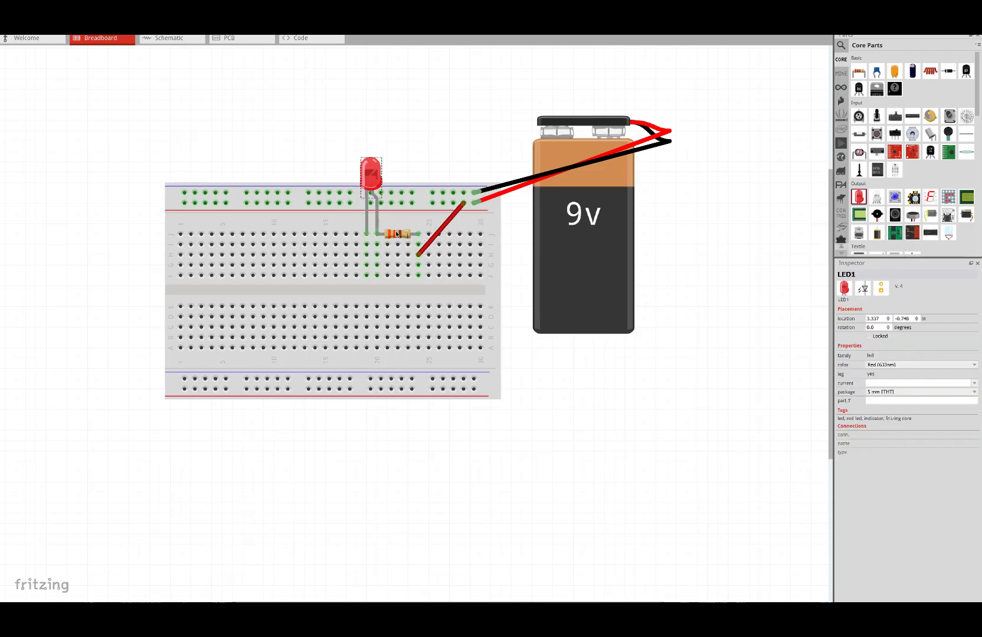
left_click_drag(396, 235, 397, 244)
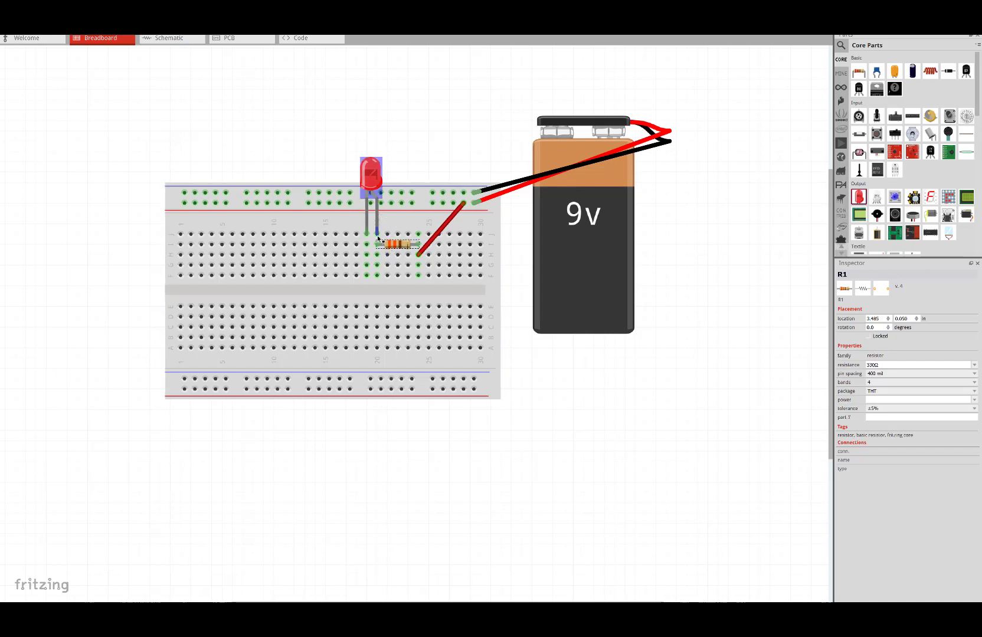
left_click(378, 229)
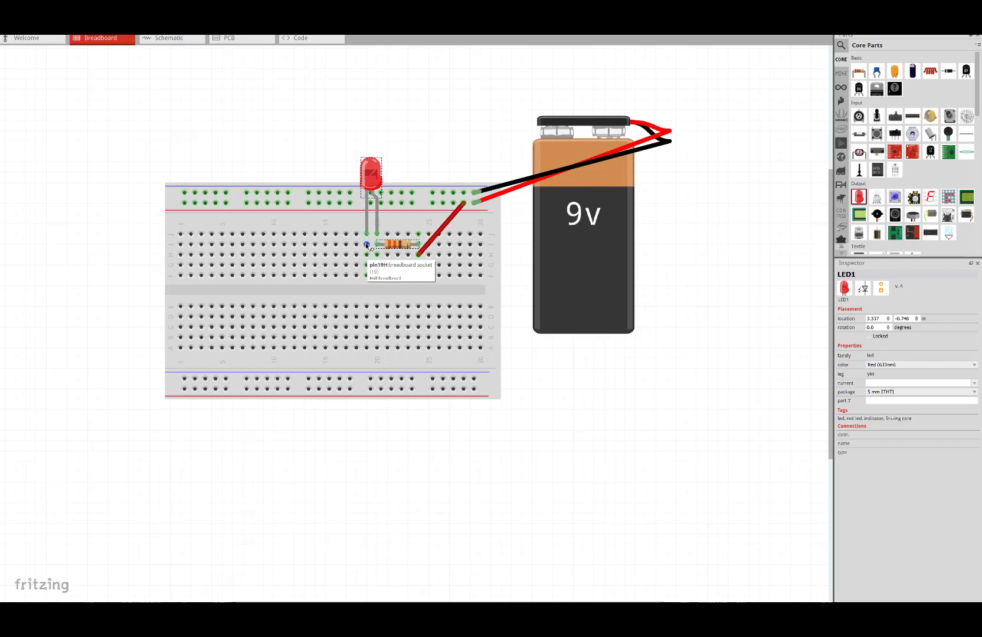
- Wire column 19 at the LED's left leg to the upper blue rail and color the wire black
left_click_drag(366, 244, 340, 196)
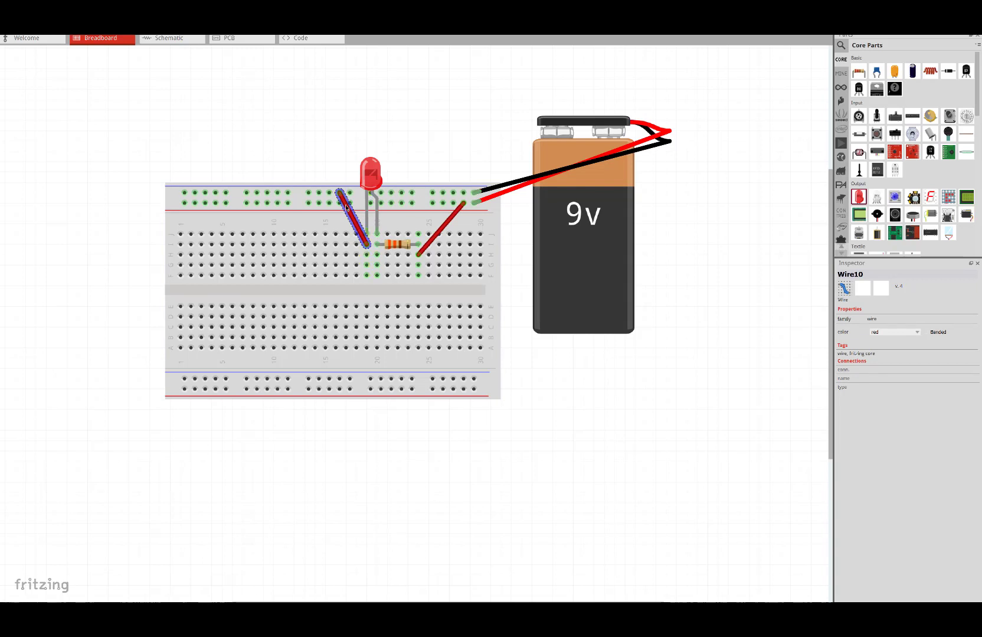
left_click(894, 334)
left_click(885, 351)
left_click(749, 272)
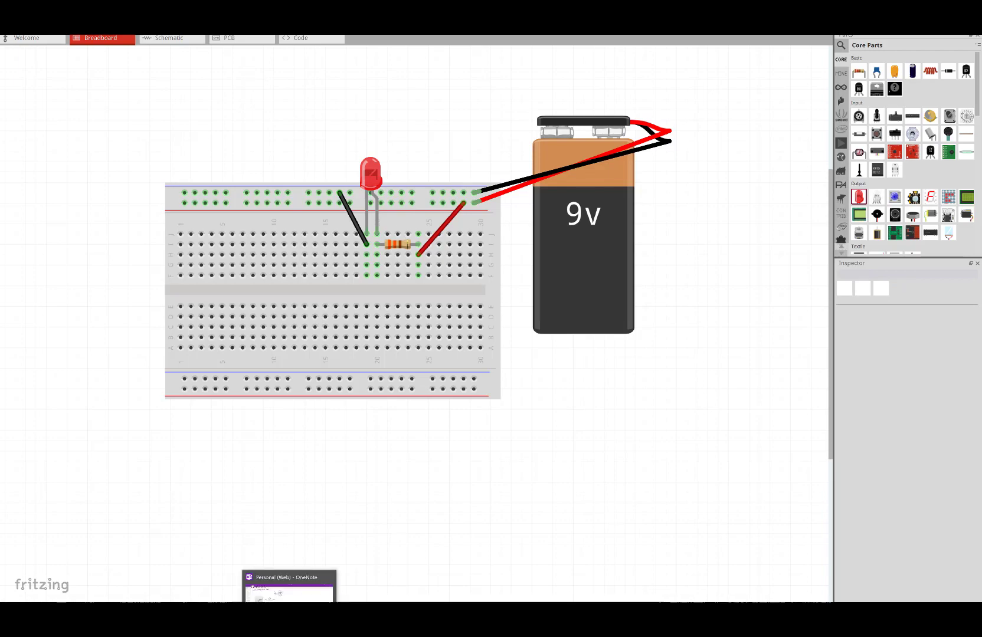
- In OneNote, circle the earlier LED circuit and sketch a 9V series circuit with a 330 Ω resistor, an LED and switch S
left_click(289, 626)
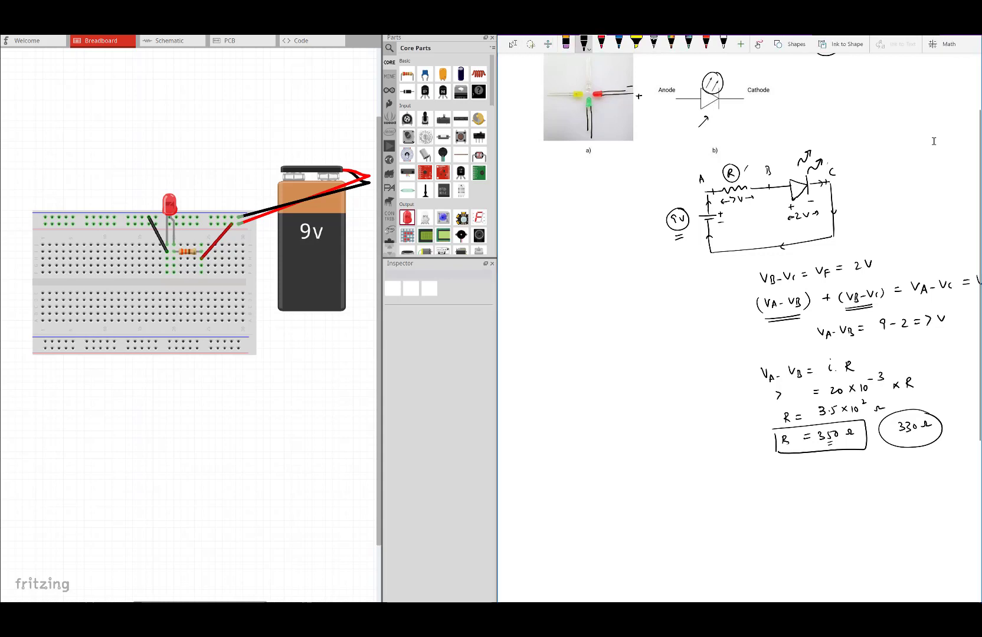
mouse_move(848, 138)
left_mouse_down()
mouse_move(642, 177)
mouse_move(876, 179)
mouse_move(825, 136)
left_mouse_up()
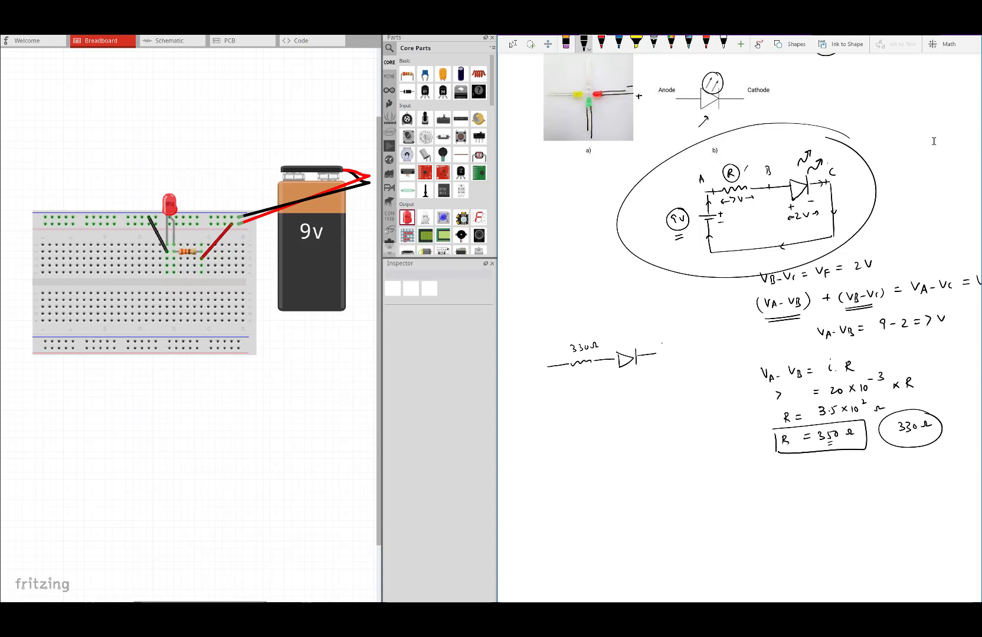
mouse_move(670, 352)
left_mouse_down()
mouse_move(707, 368)
mouse_move(708, 395)
left_mouse_up()
mouse_move(548, 369)
left_mouse_down()
mouse_move(546, 407)
mouse_move(577, 426)
mouse_move(705, 403)
left_mouse_up()
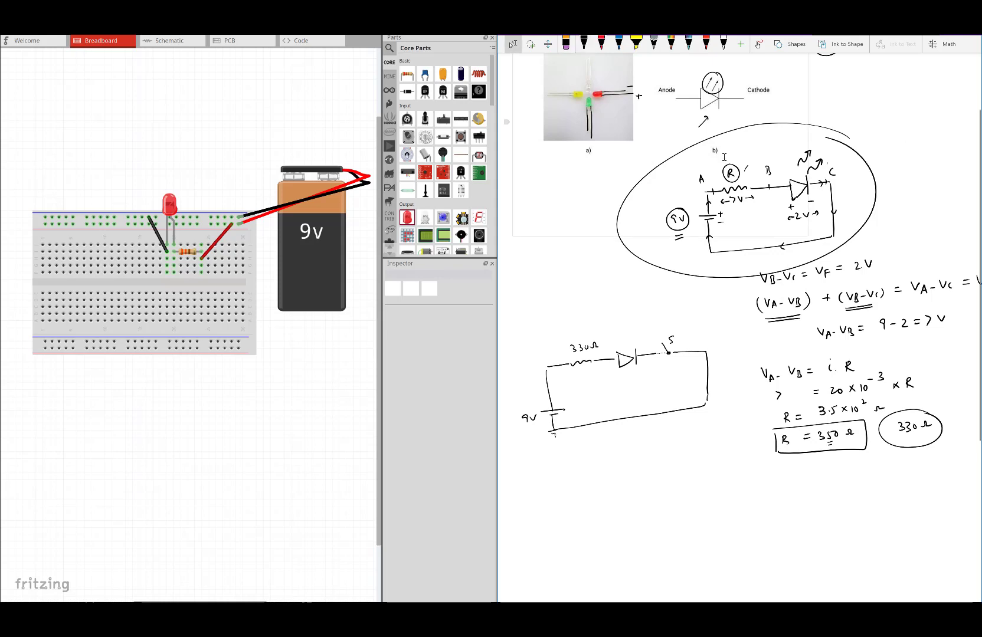
- In Fritzing, replace the black wire at the LED with a four-pin pushbutton straddling the centre gap in columns 17 and 19
left_click(155, 236)
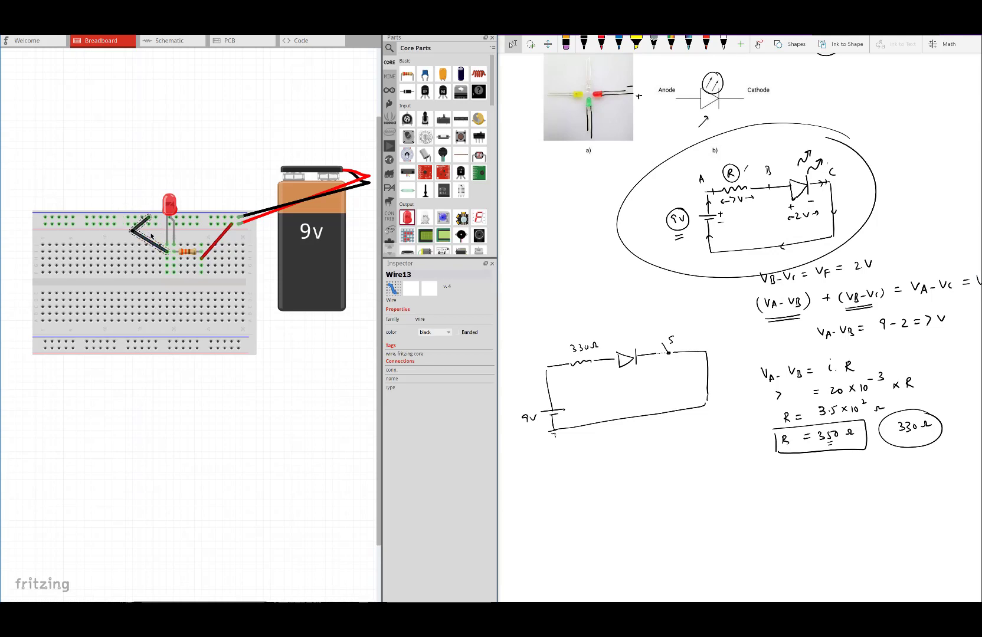
key("Delete")
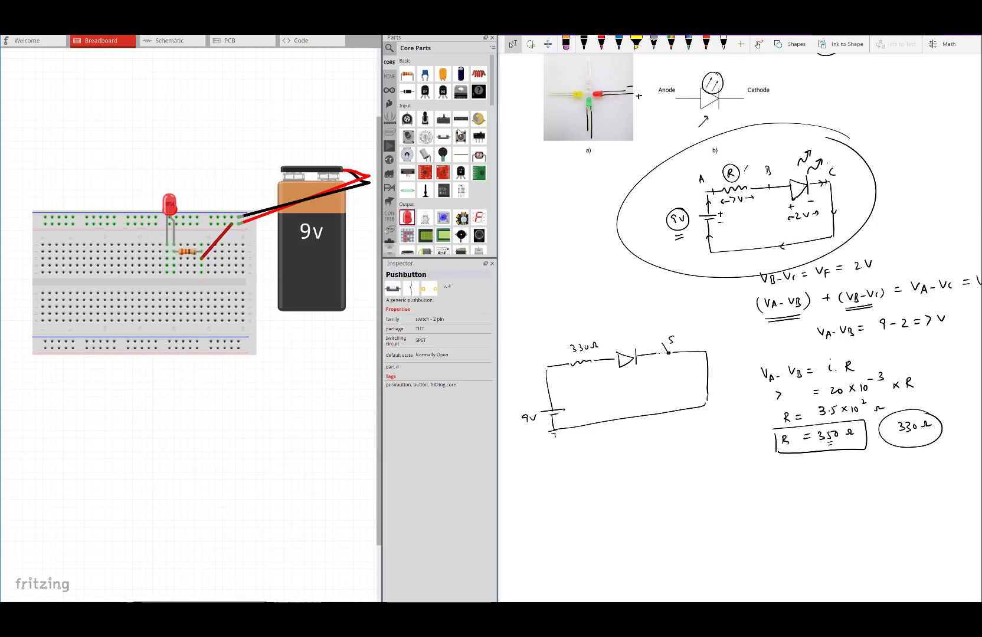
scroll(462, 212, "down", 2)
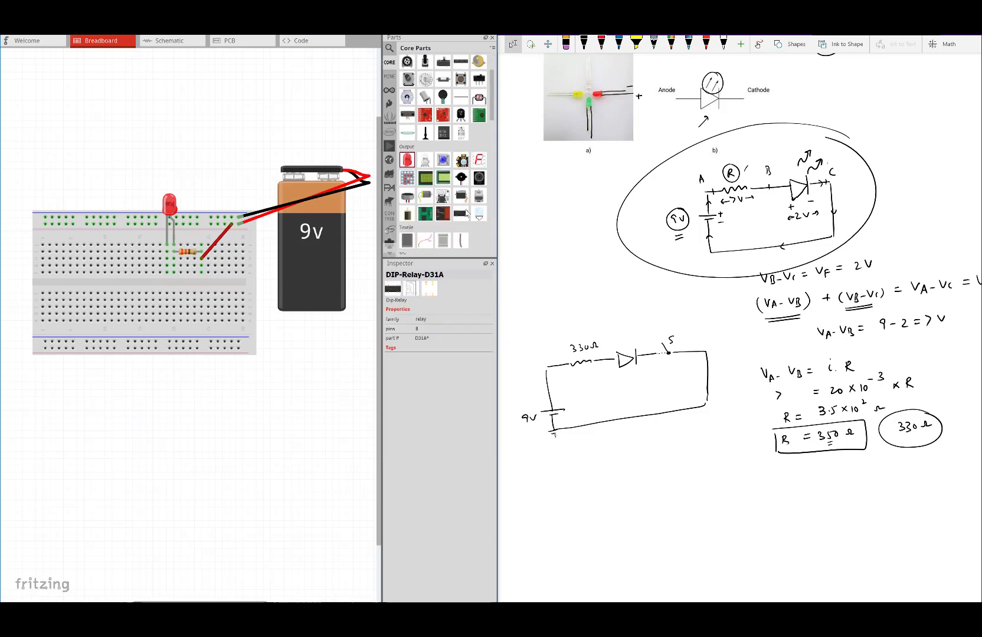
scroll(462, 204, "up", 2)
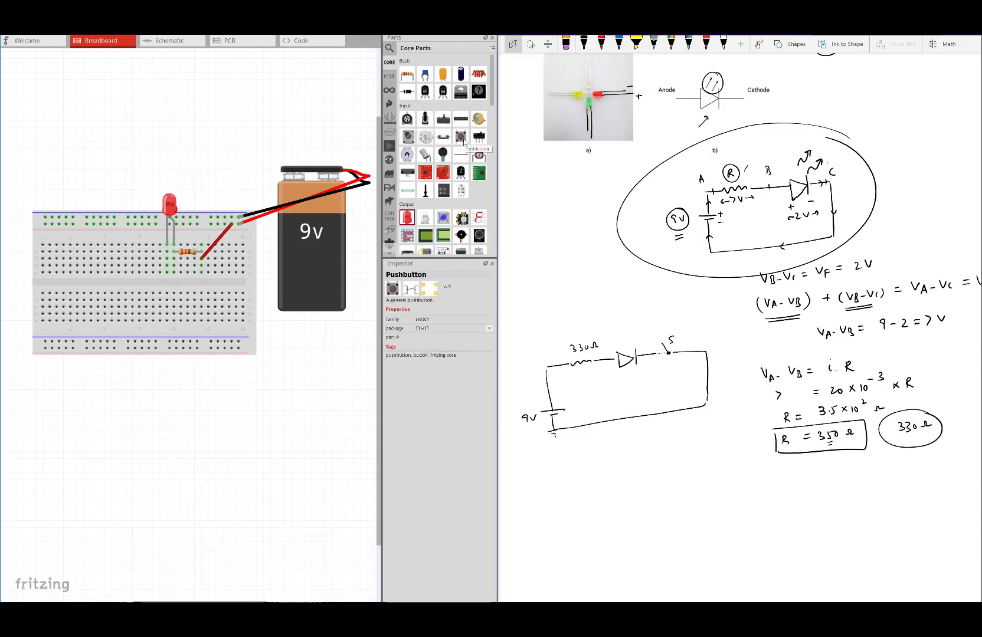
left_click_drag(464, 140, 167, 290)
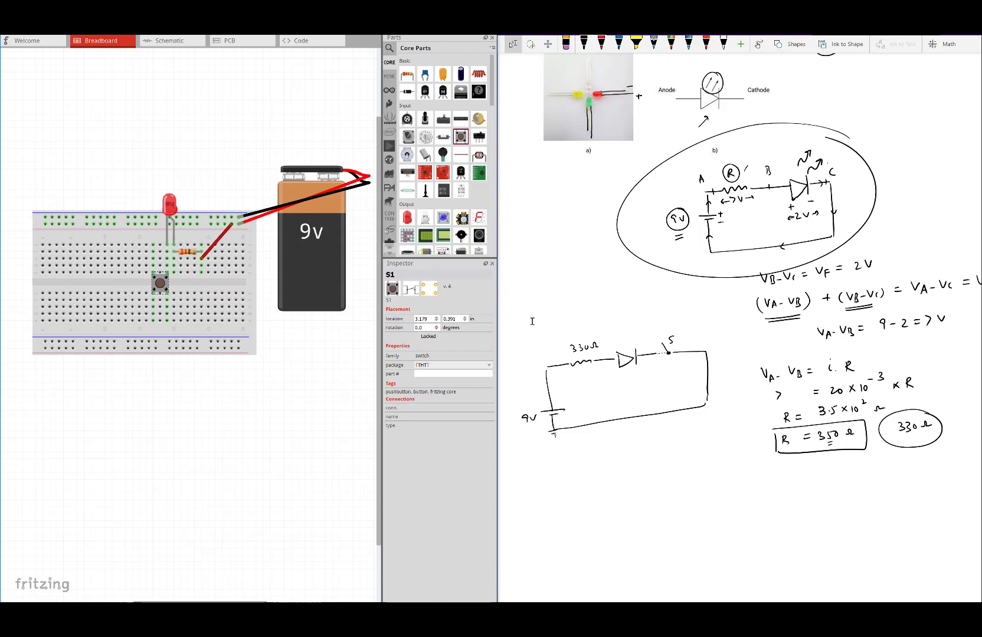
- Circle the LED symbol in the newly sketched OneNote circuit
left_click(642, 350)
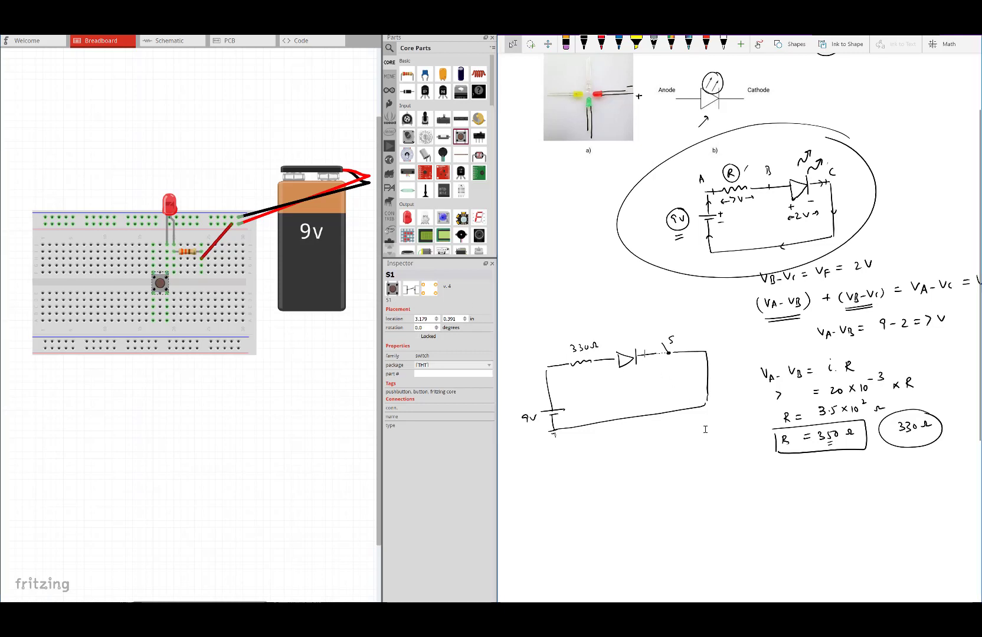
left_click_drag(639, 337, 631, 335)
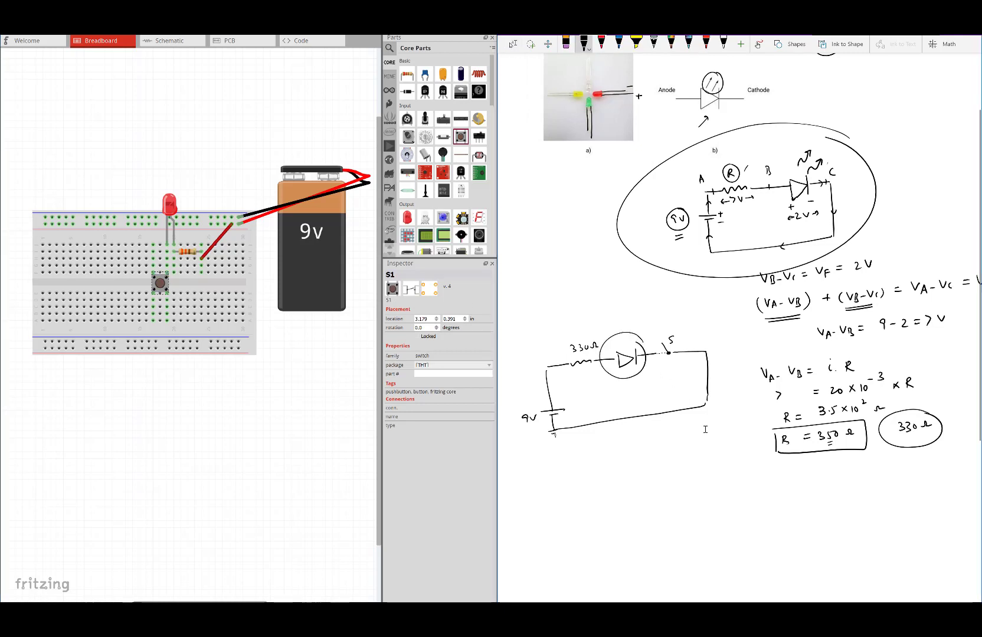
key("Escape")
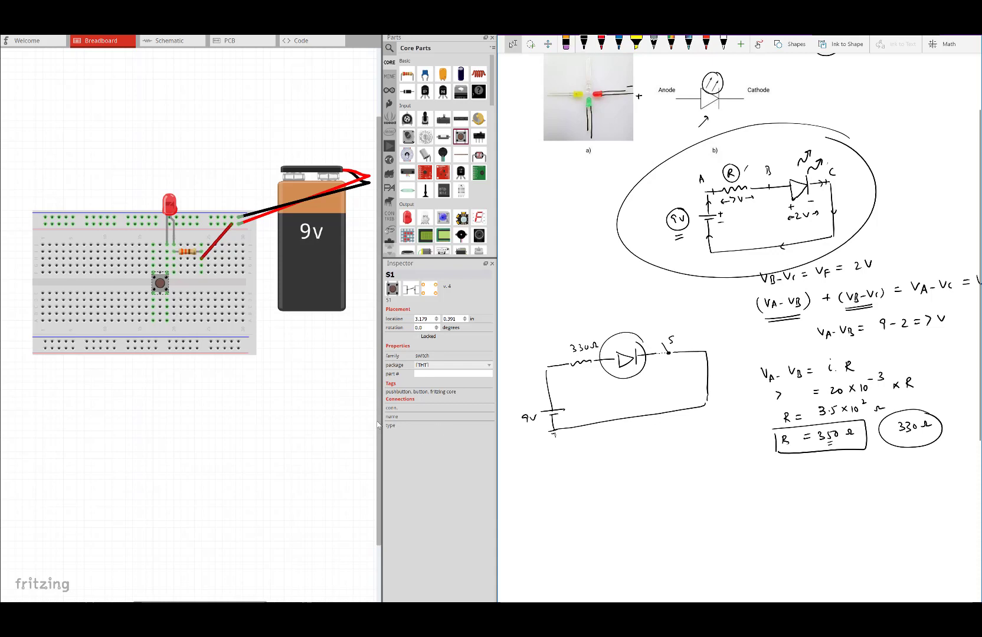
- Select the LED and the pushbutton on the breadboard, and trace the sketch's return path from switch S to the battery's negative terminal
left_click(168, 249)
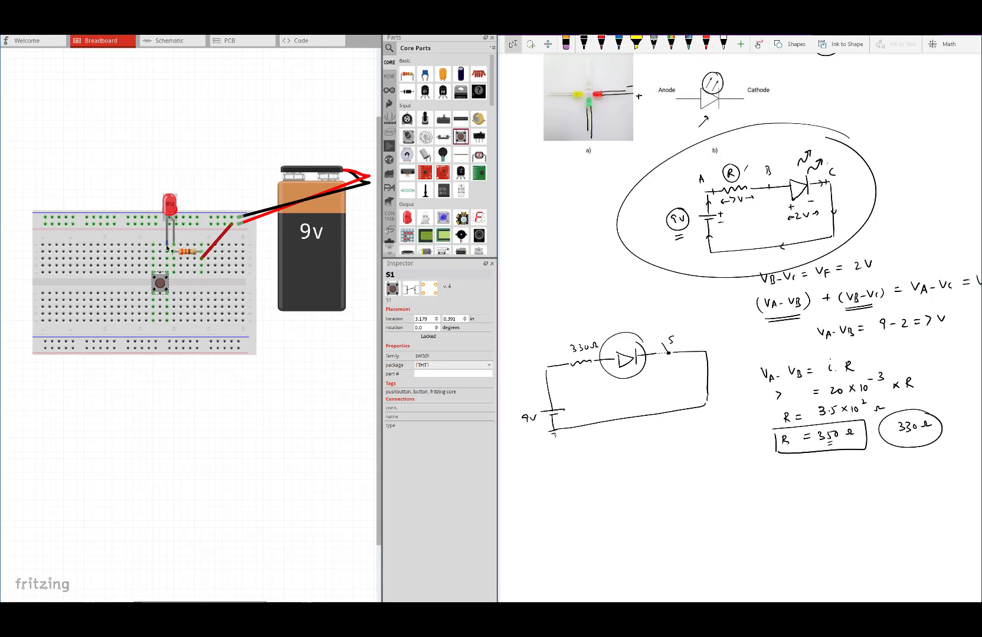
left_click(168, 249)
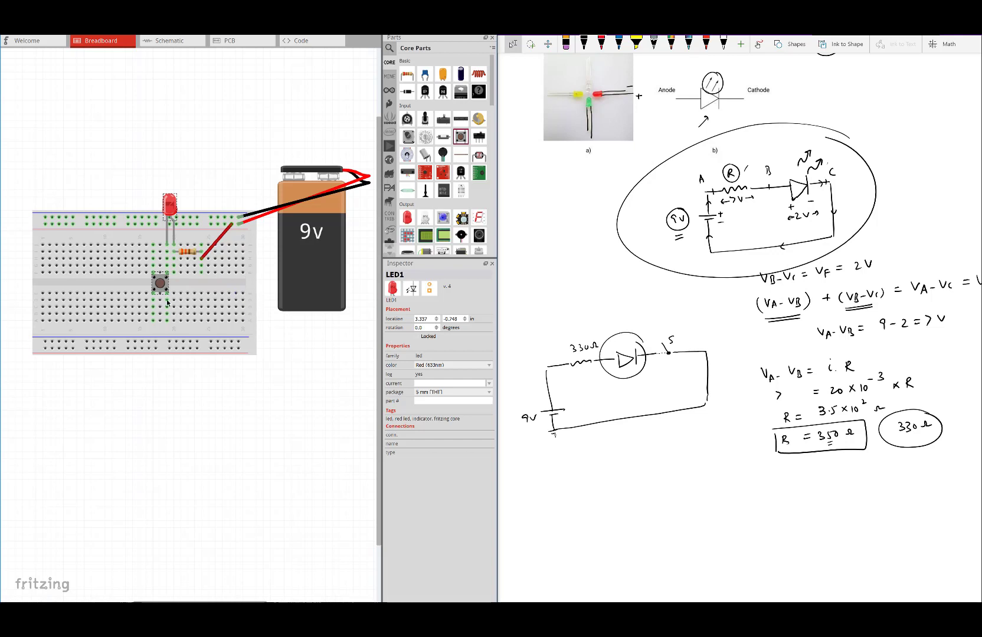
left_click(152, 267)
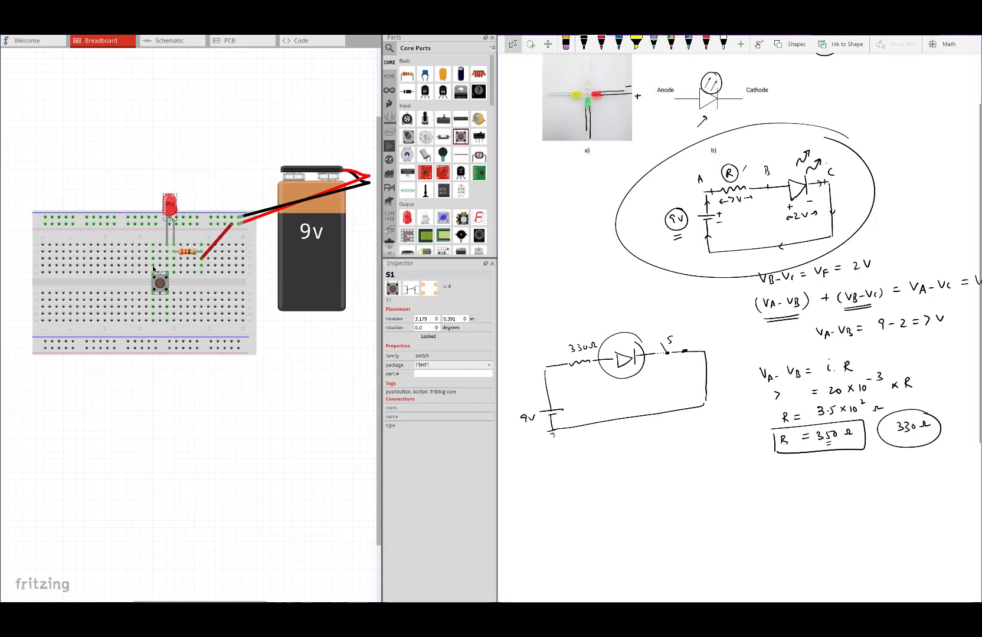
mouse_move(701, 353)
left_mouse_down()
mouse_move(708, 399)
mouse_move(611, 422)
mouse_move(552, 418)
left_mouse_up()
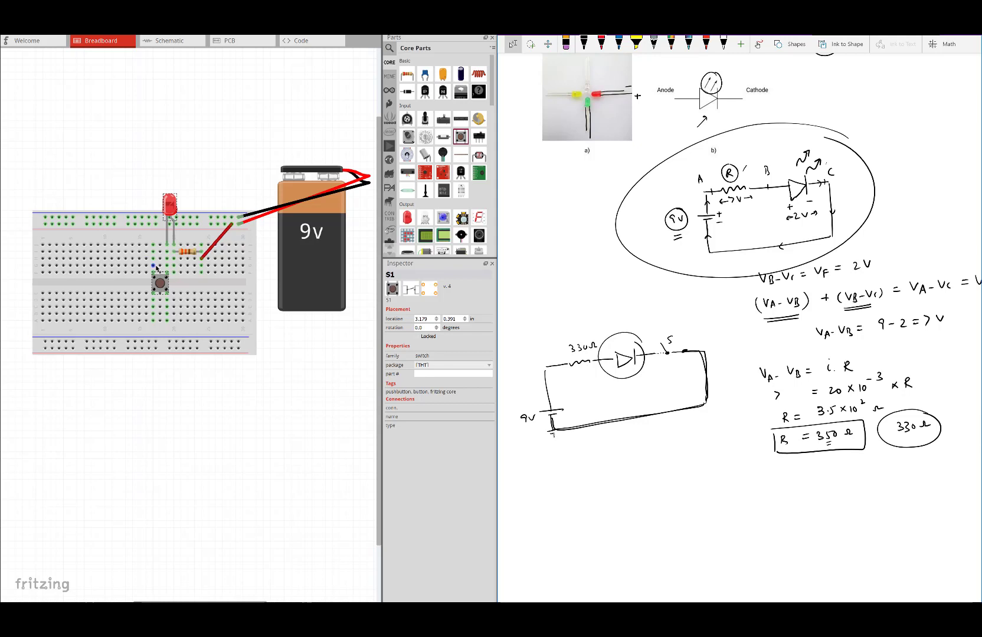
- In Fritzing, connect the pushbutton's free upper pin to the breadboard's upper negative rail with a black wire
left_click(153, 265)
left_click_drag(153, 265, 136, 218)
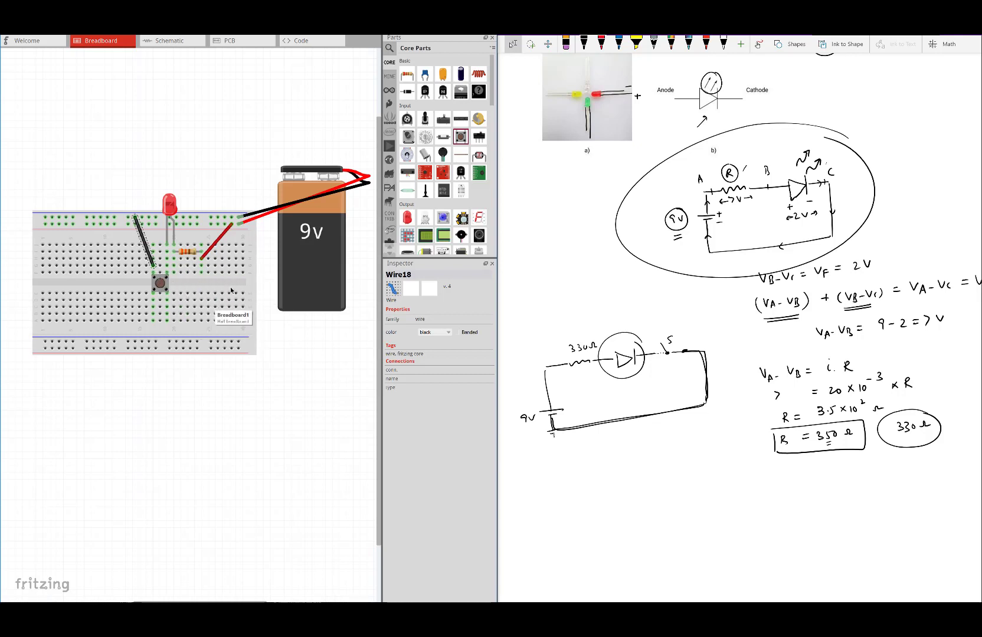
- Delete the pushbutton from the breadboard and, in the OneNote sketch, replace switch S with a circled variable resistor marked by two incoming arrows
left_click(160, 282)
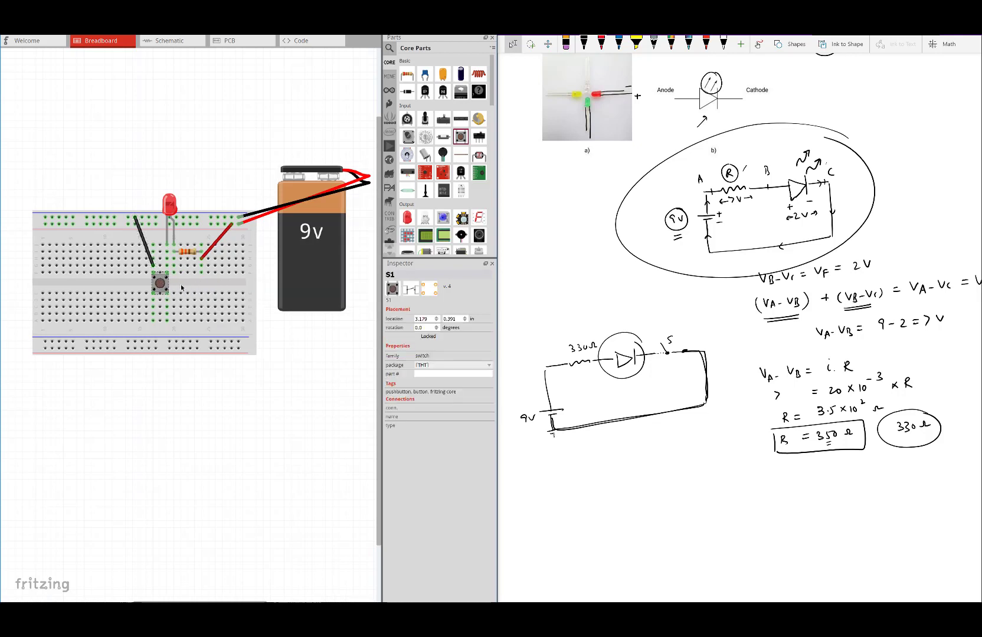
key("Delete")
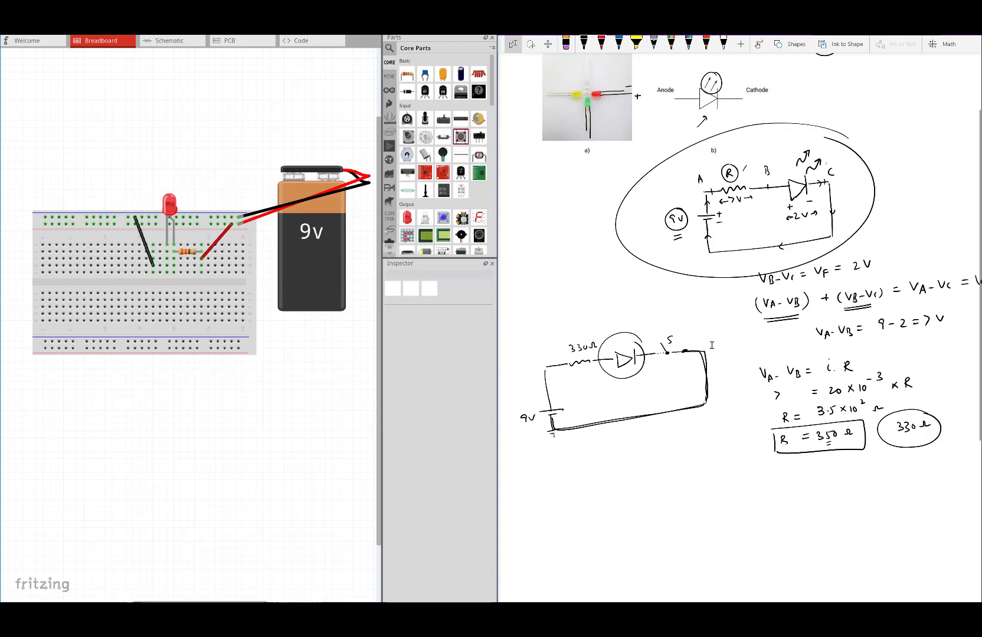
mouse_move(667, 347)
left_mouse_down()
mouse_move(691, 352)
mouse_move(707, 386)
left_mouse_up()
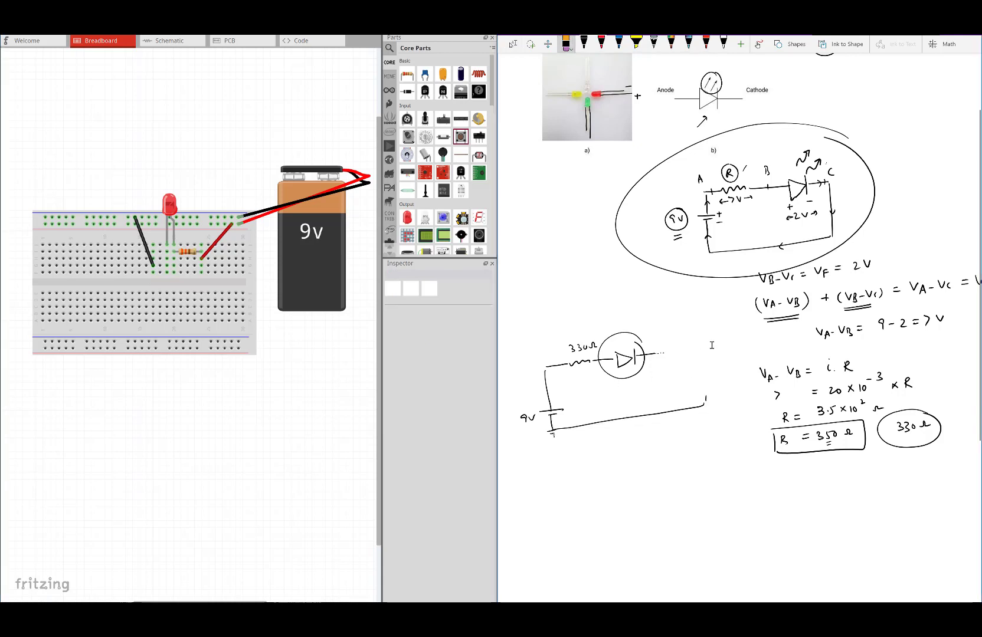
left_click(513, 44)
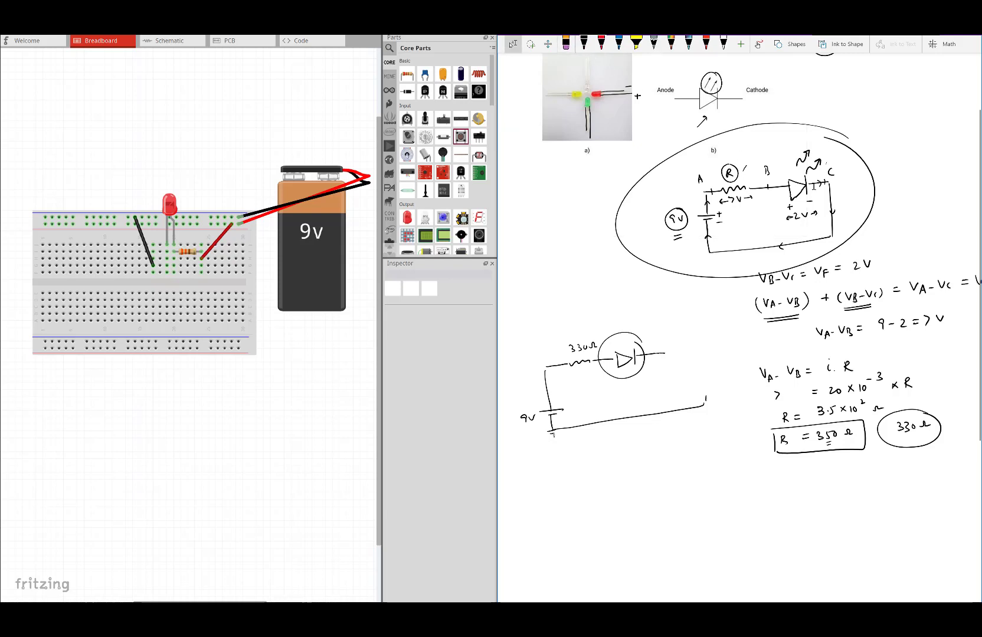
mouse_move(665, 353)
left_mouse_down()
mouse_move(685, 351)
mouse_move(708, 374)
mouse_move(707, 397)
left_mouse_up()
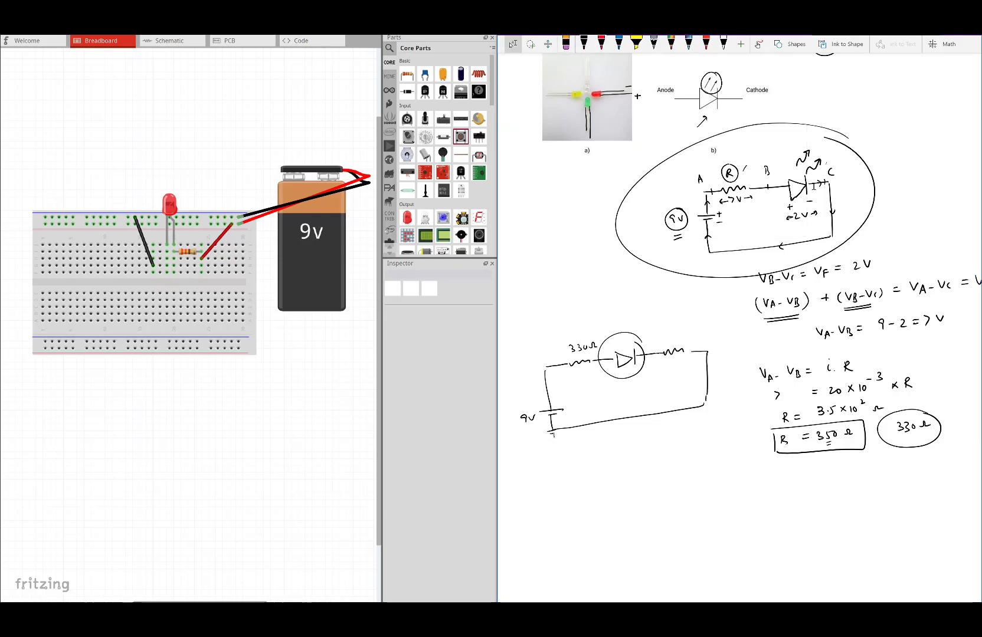
left_click_drag(670, 365, 685, 302)
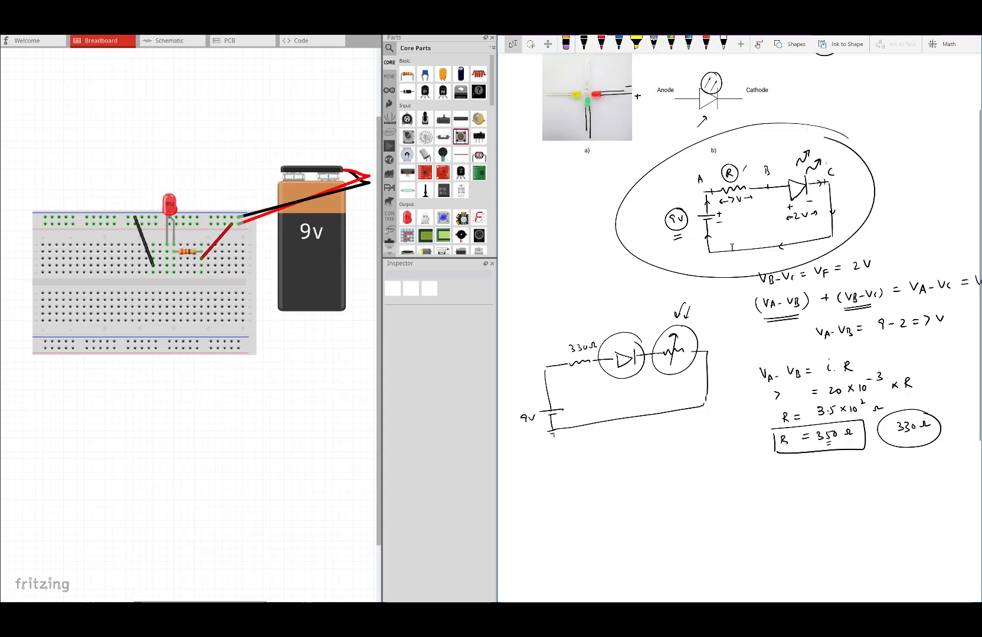
- In Fritzing, search the parts library for "photo"
mouse_move(452, 89)
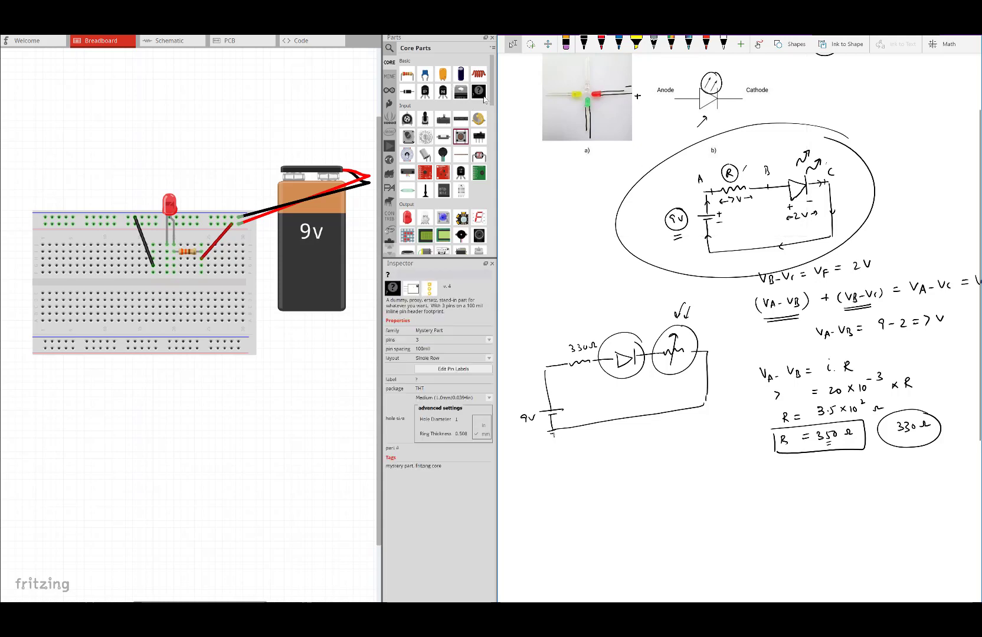
left_click_drag(492, 97, 493, 63)
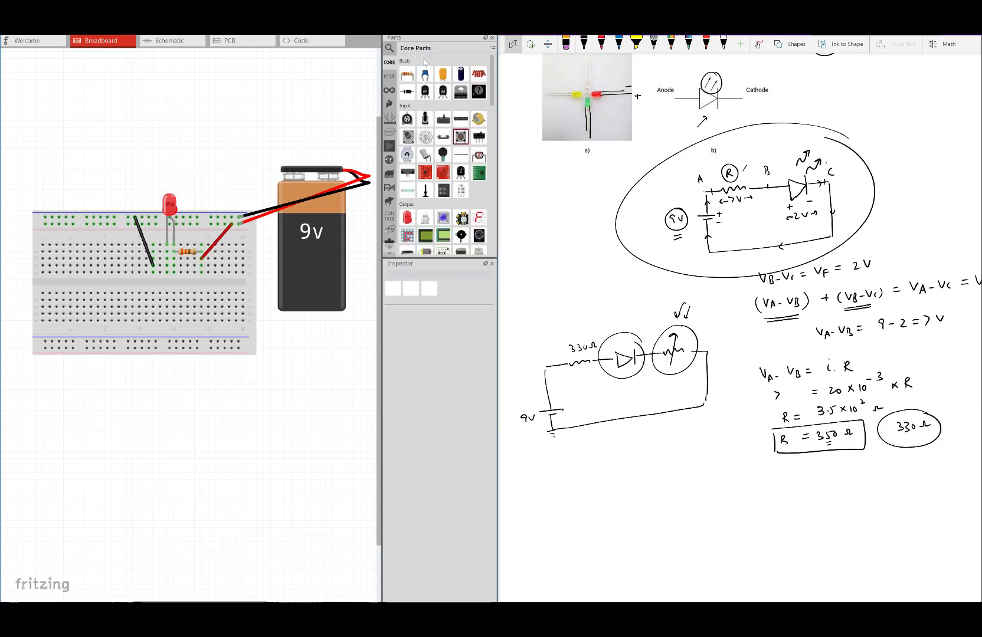
left_click(389, 48)
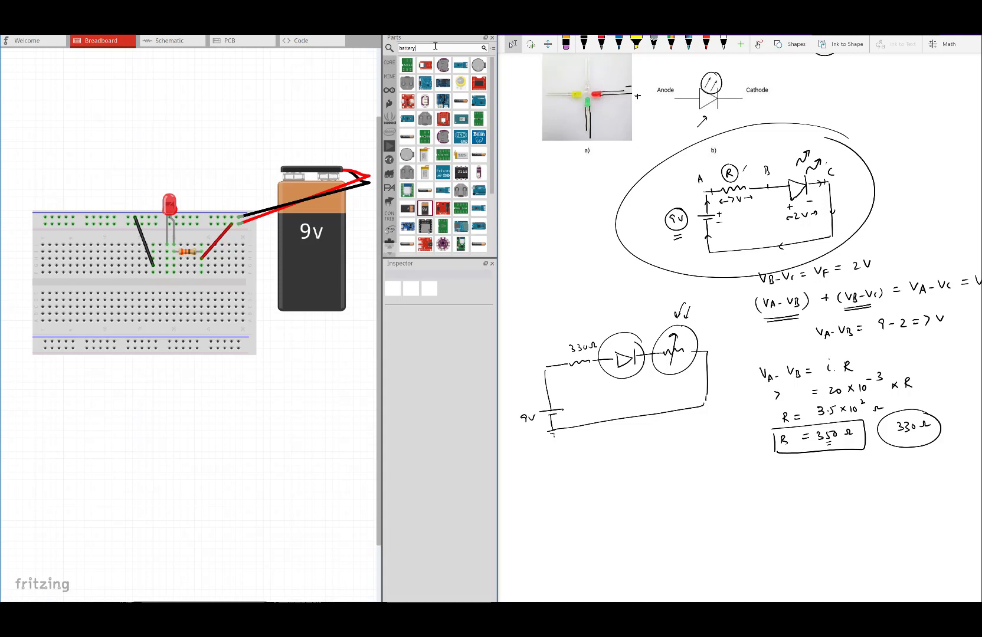
left_click_drag(435, 46, 396, 45)
type("photo")
key("Return")
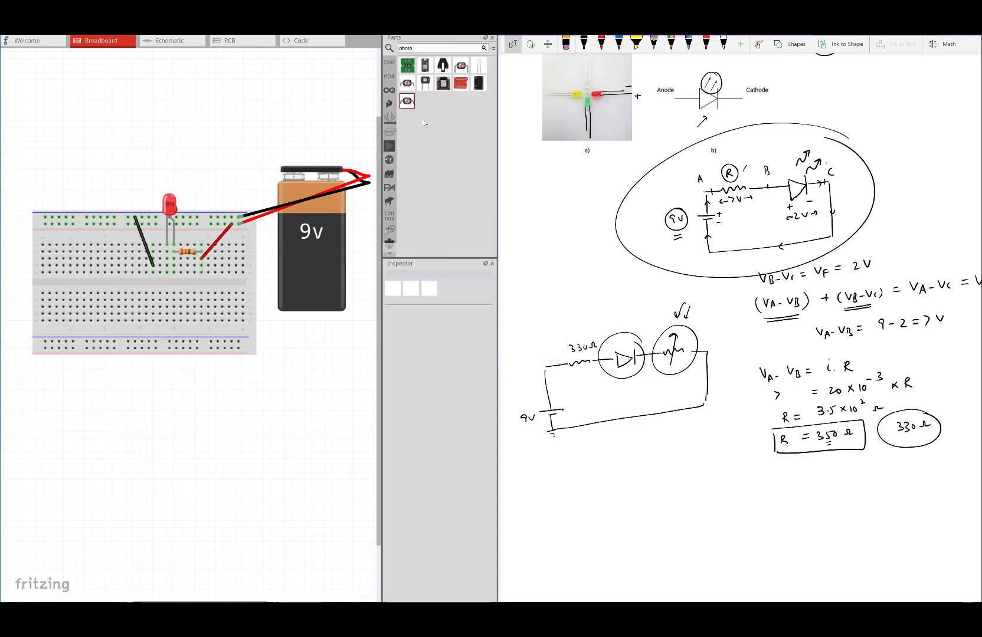
- Replace the old black wire with a photocell in the LED's cathode column and a new black wire from its other lead to the upper negative rail
left_click_drag(408, 83, 127, 284)
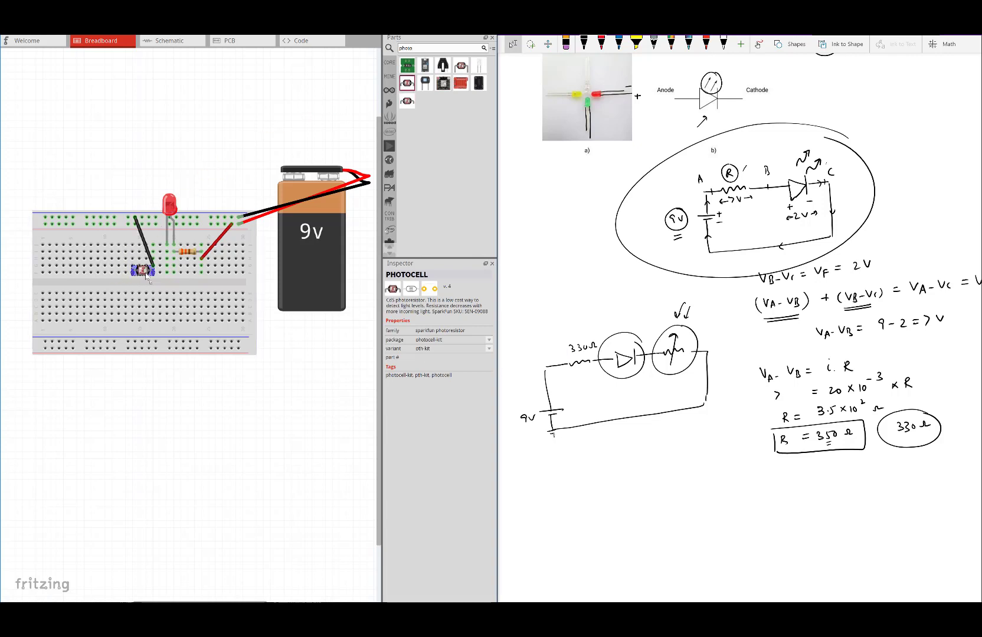
left_click(145, 239)
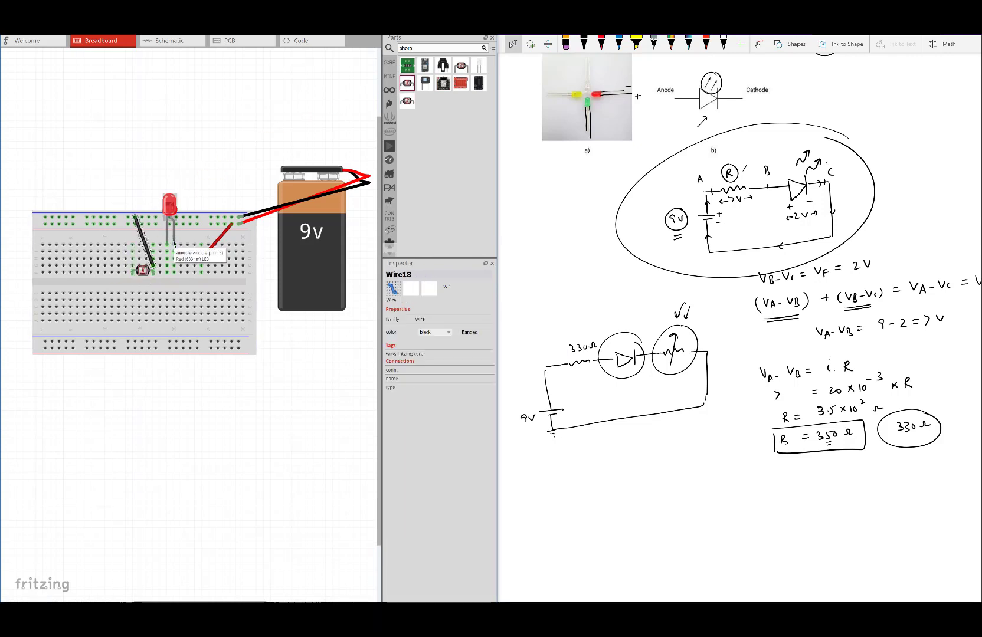
key("Delete")
left_click_drag(143, 271, 156, 257)
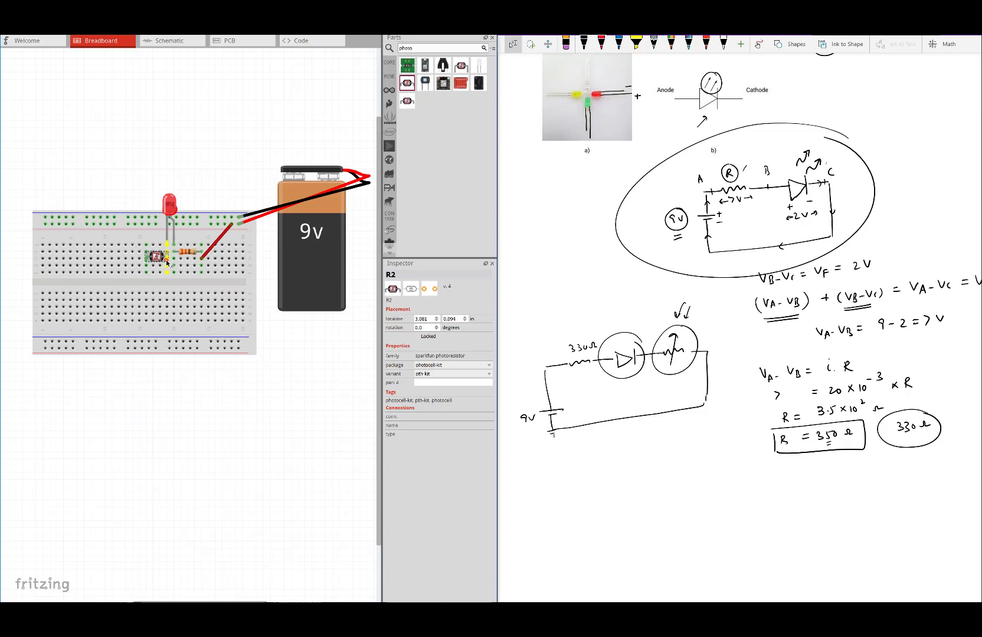
left_click_drag(144, 255, 129, 219)
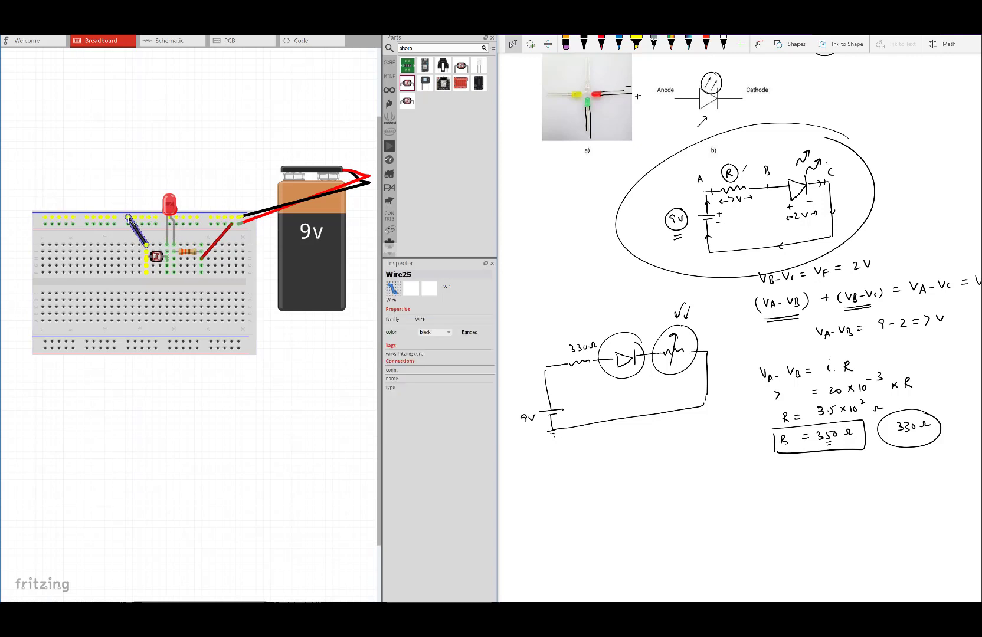